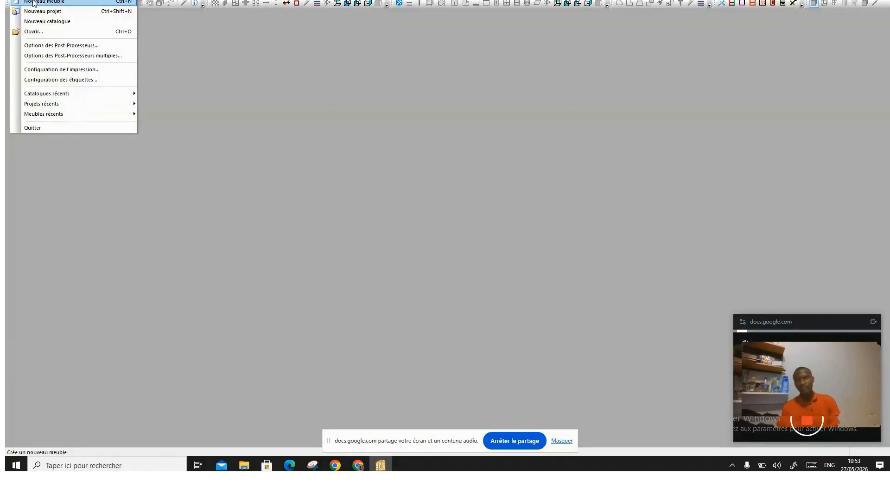
# Step: Create a new Caisson cabinet 900 mm high, 2390 mm wide and 580 mm deep
pyautogui.click(33, 2)
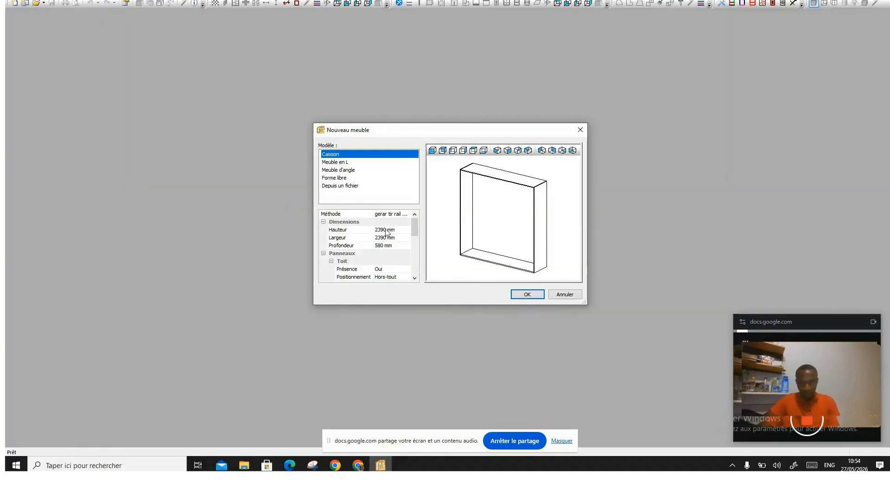
pyautogui.click(366, 230)
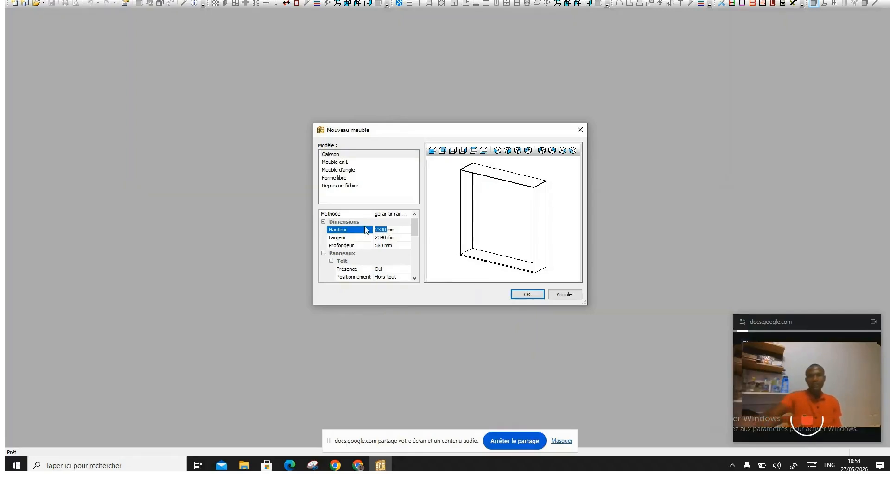
pyautogui.write('900')
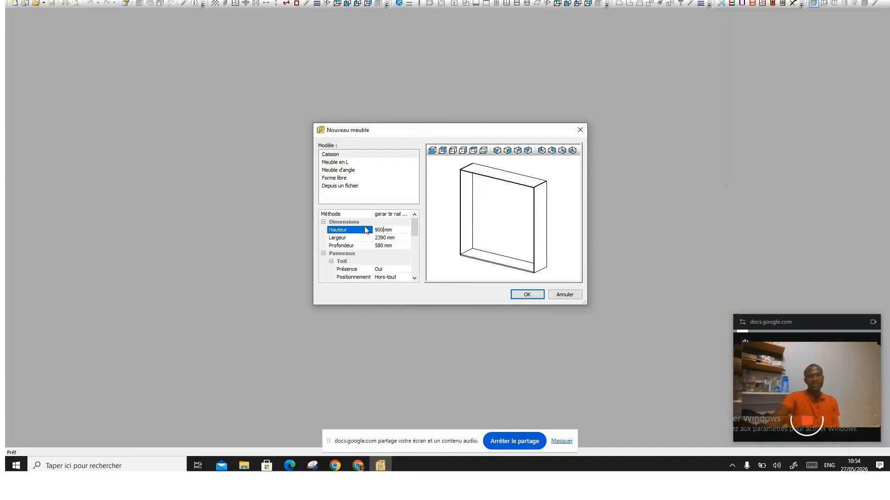
pyautogui.click(385, 239)
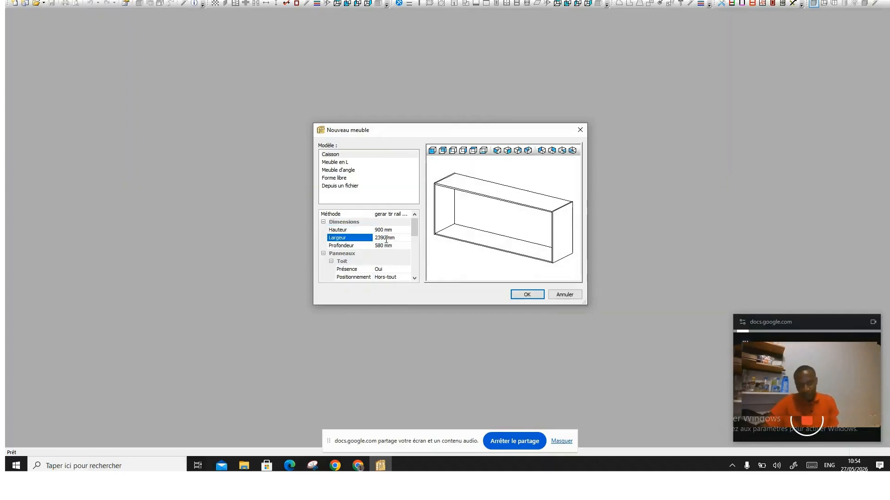
pyautogui.click(527, 294)
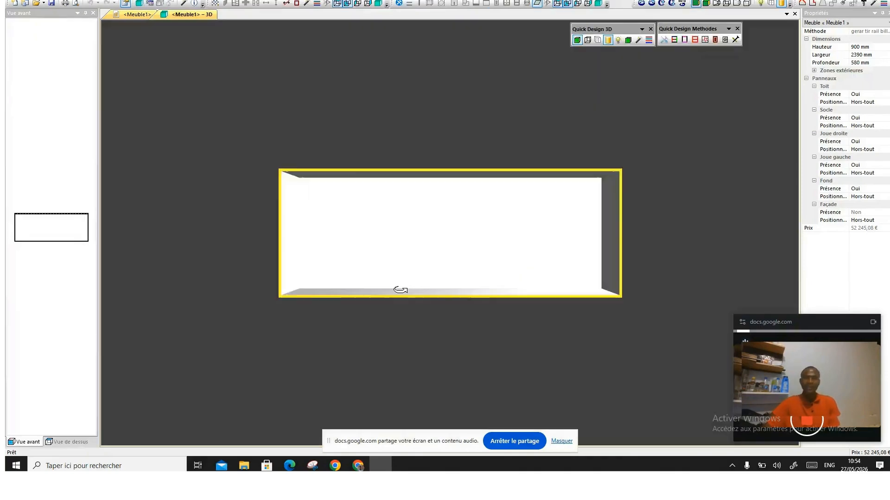
# Step: Divide the cabinet's interior with two evenly spaced uprights of type Cloison verticale
pyautogui.moveTo(399, 290)
pyautogui.mouseDown(button='middle')
pyautogui.moveTo(427, 145)
pyautogui.moveTo(519, 303)
pyautogui.moveTo(531, 208)
pyautogui.moveTo(418, 157)
pyautogui.moveTo(373, 113)
pyautogui.moveTo(504, 288)
pyautogui.moveTo(631, 202)
pyautogui.moveTo(787, 210)
pyautogui.moveTo(576, 235)
pyautogui.moveTo(281, 153)
pyautogui.mouseUp(button='middle')
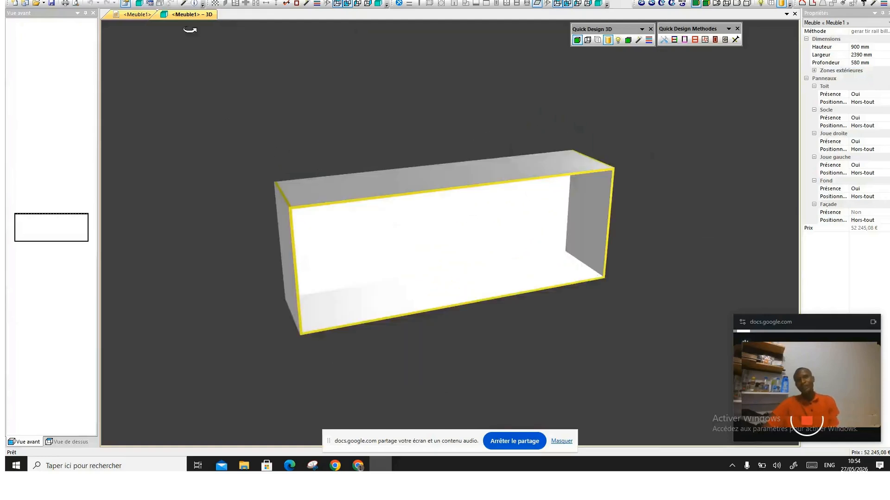
pyautogui.click(135, 15)
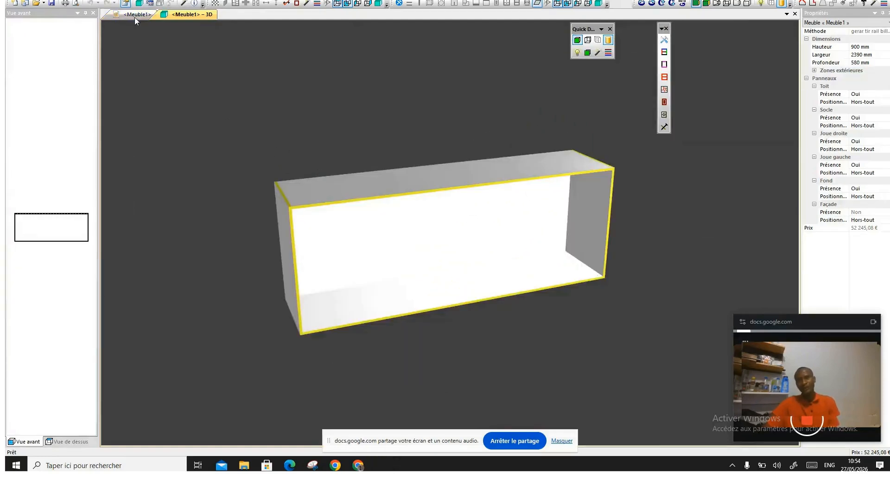
pyautogui.click(329, 270)
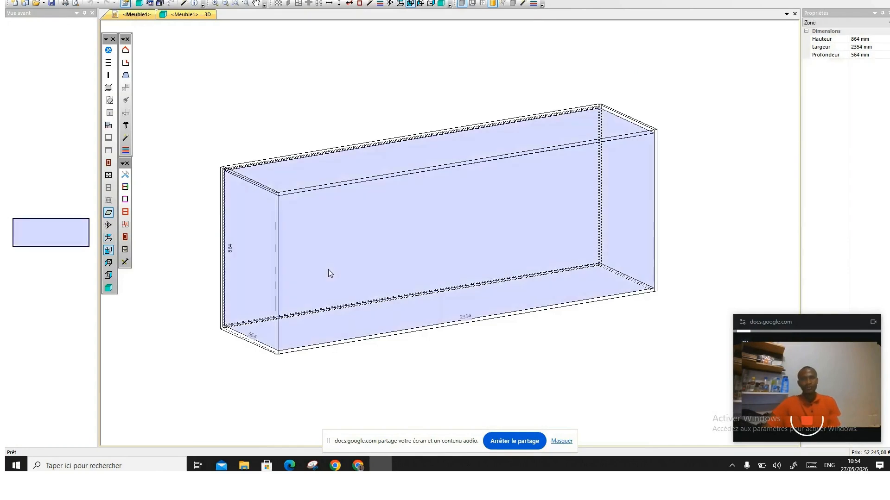
pyautogui.rightClick(616, 169)
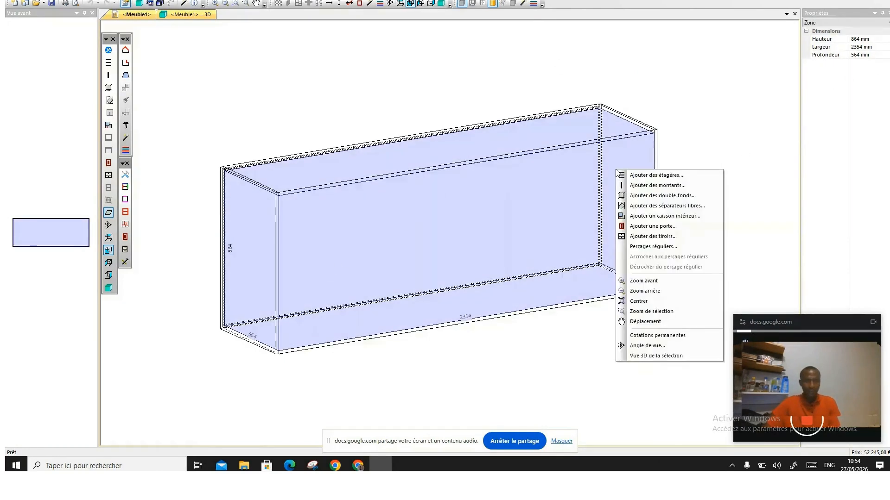
pyautogui.click(660, 186)
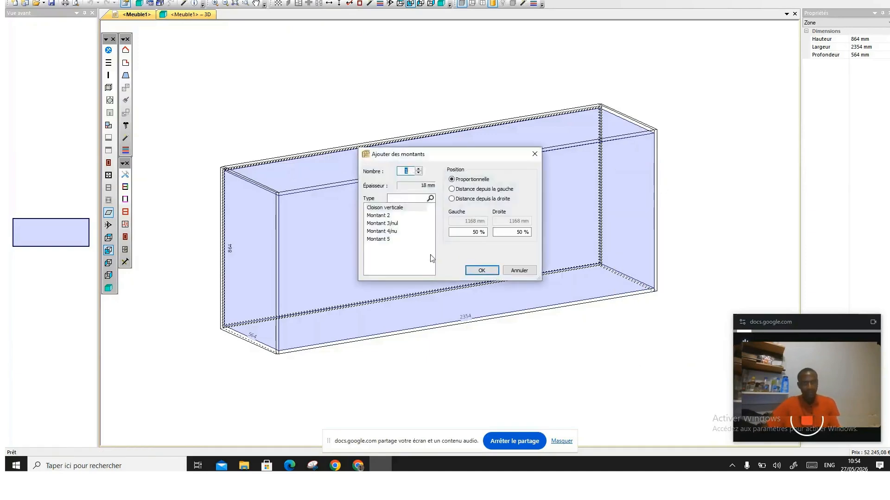
pyautogui.press('Up')
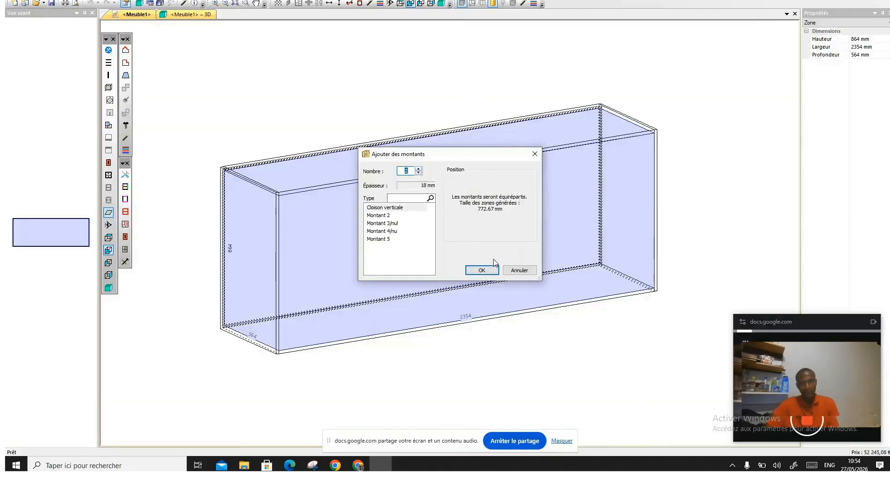
pyautogui.click(482, 271)
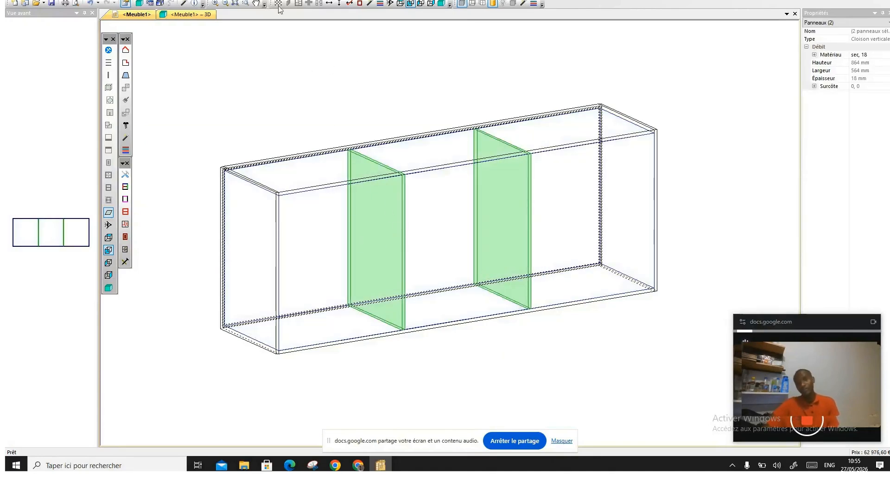
# Step: Check the uprights in 3D and add one Étagère mobile shelf to the left compartment at 50 % of its height
pyautogui.click(189, 14)
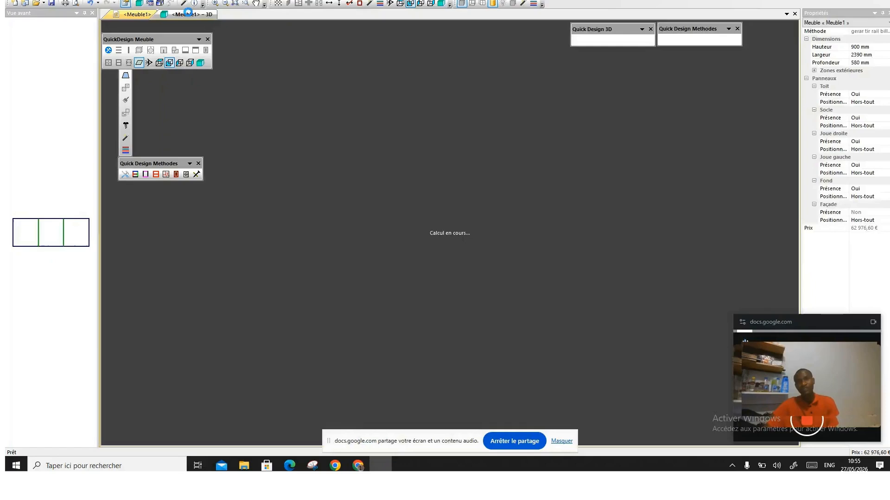
pyautogui.moveTo(409, 233); pyautogui.dragTo(257, 254)
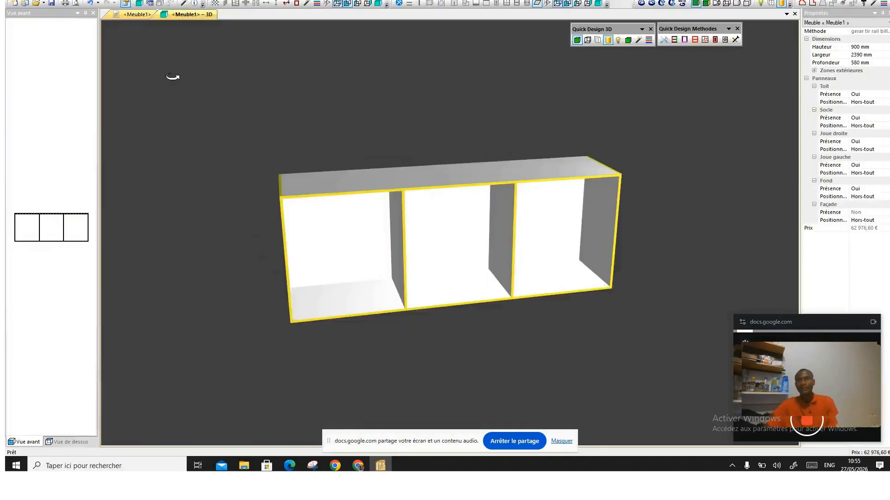
pyautogui.click(143, 16)
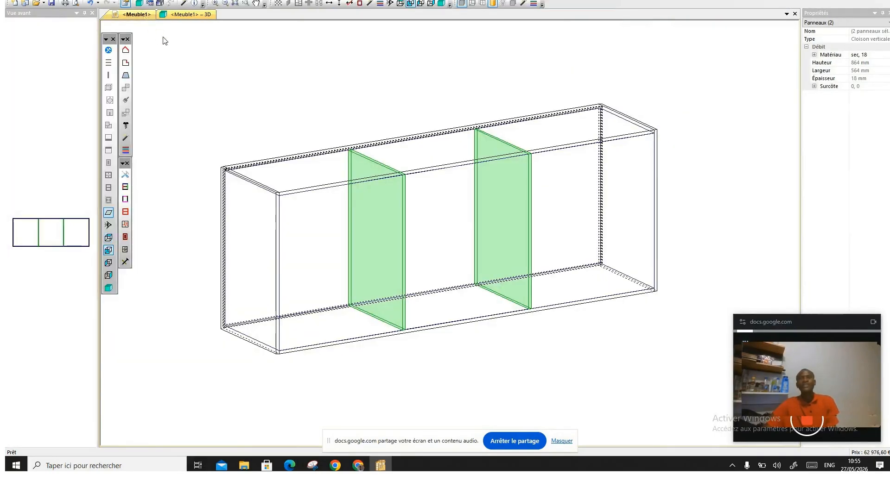
pyautogui.click(341, 260)
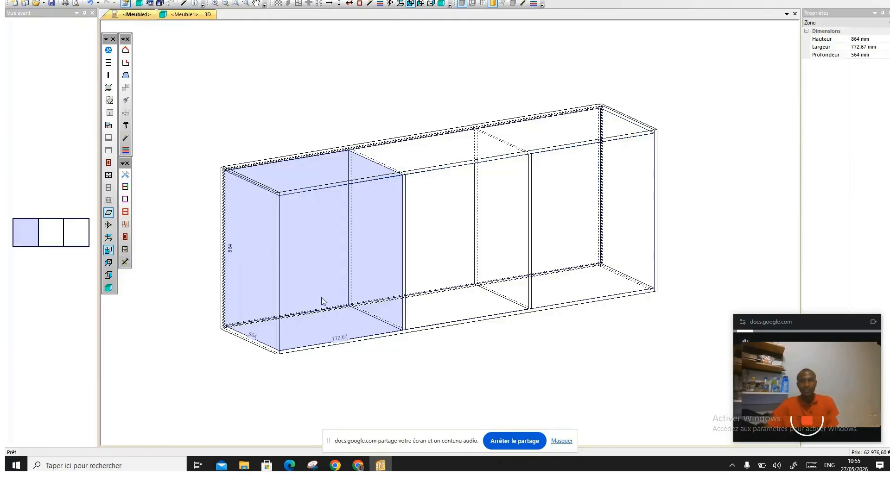
pyautogui.rightClick(331, 264)
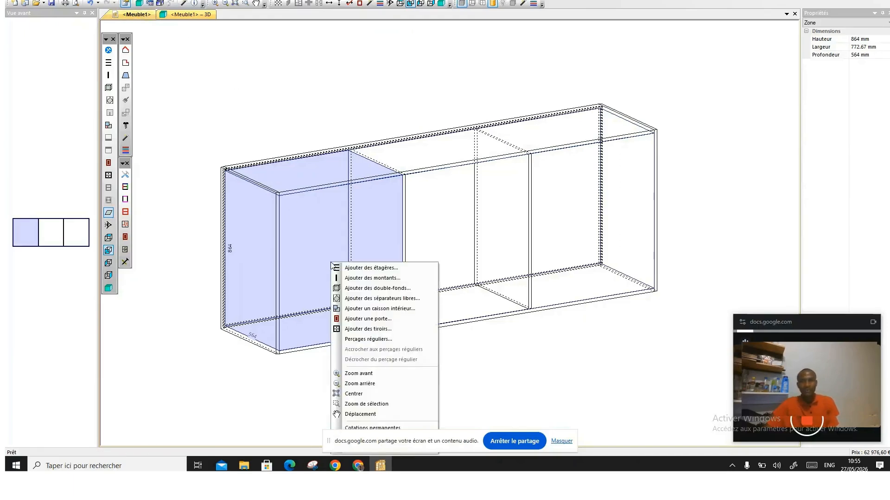
pyautogui.click(359, 268)
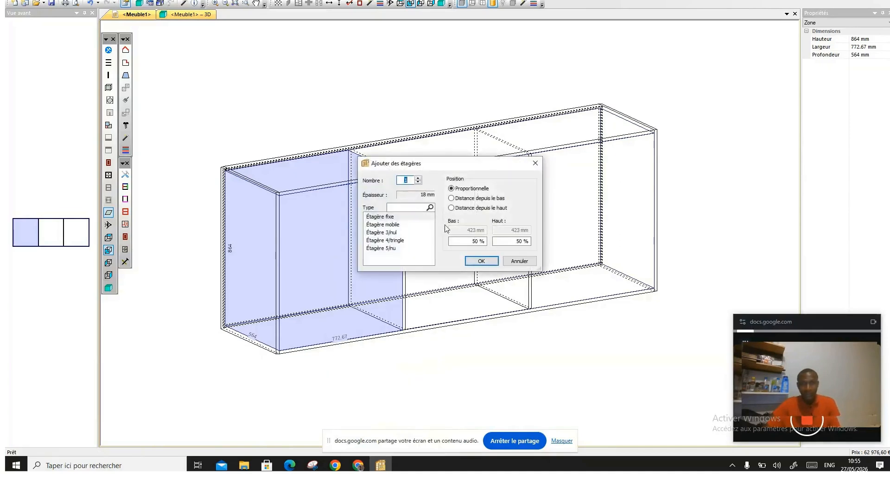
pyautogui.click(394, 225)
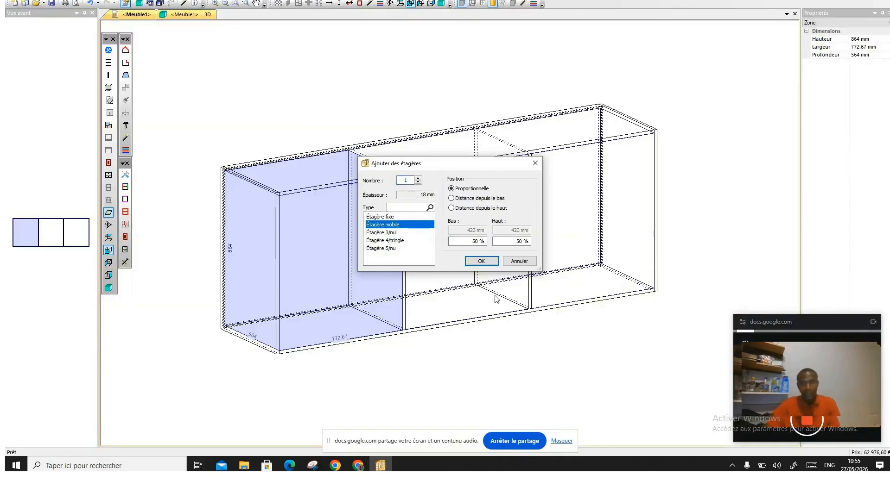
pyautogui.click(484, 259)
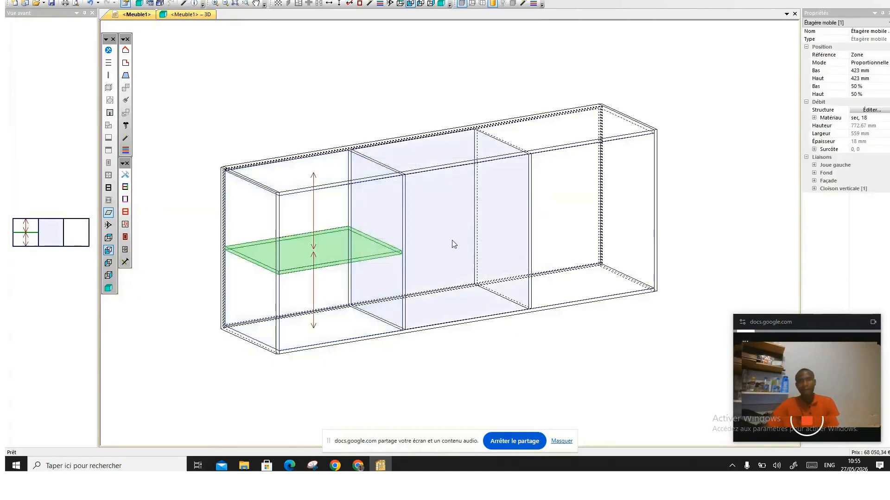
# Step: Add one Étagère fixe shelf to the right compartment at 50 % of its height
pyautogui.click(572, 232)
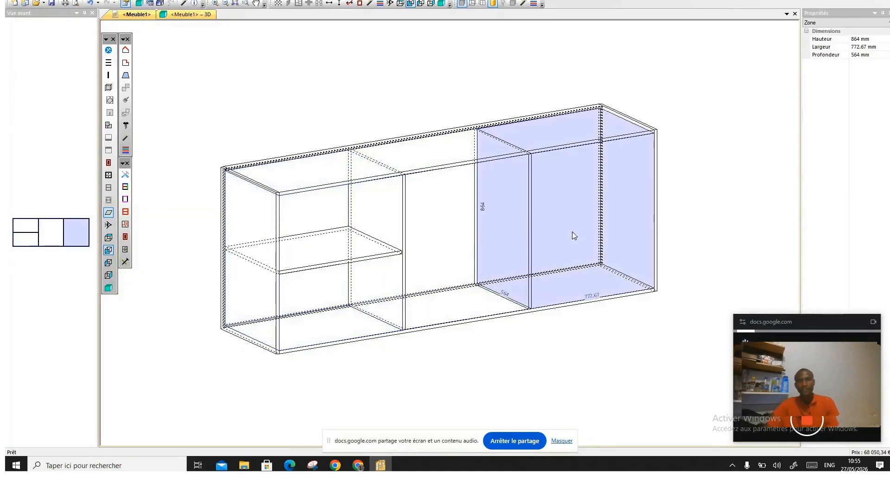
pyautogui.rightClick(580, 277)
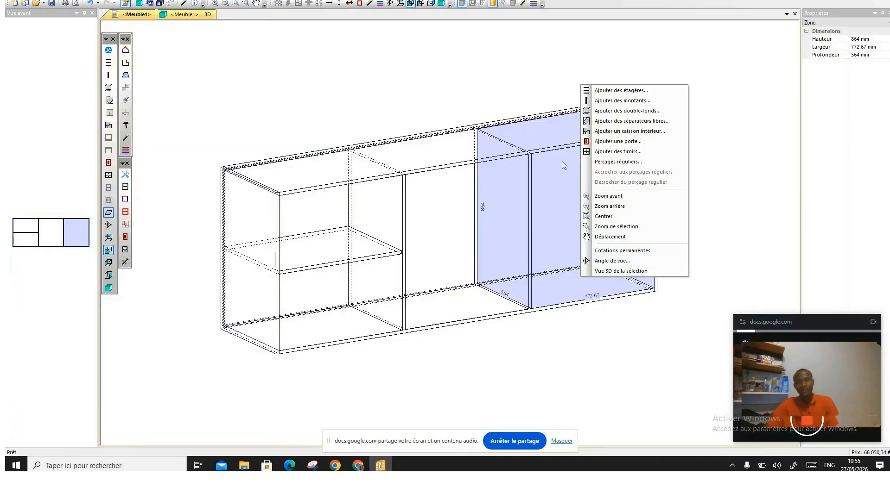
pyautogui.click(603, 90)
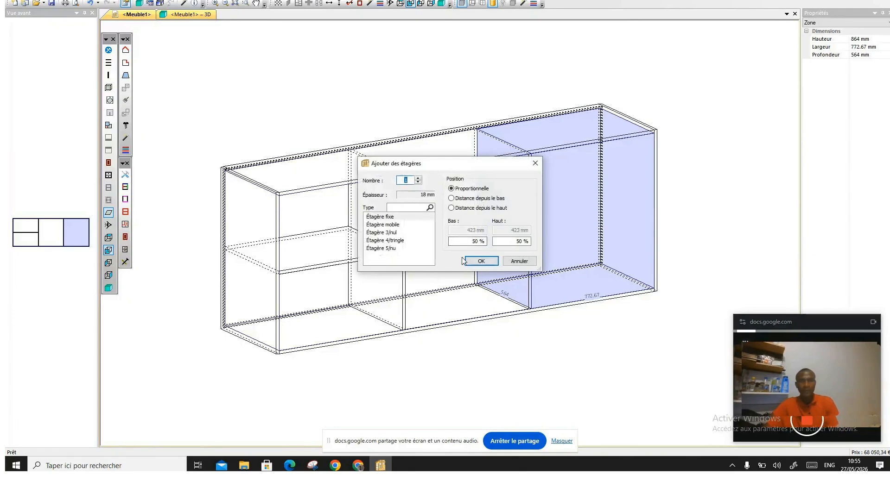
pyautogui.click(481, 261)
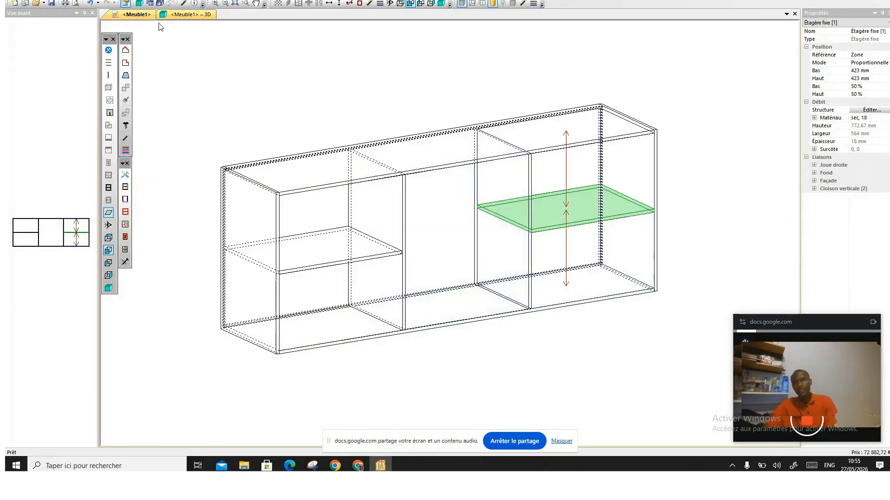
# Step: Check the shelves in 3D and add a simple Porte 1/enc/1.5-3 door over the whole left compartment, Applique global, hinged on Joue gauche
pyautogui.click(180, 14)
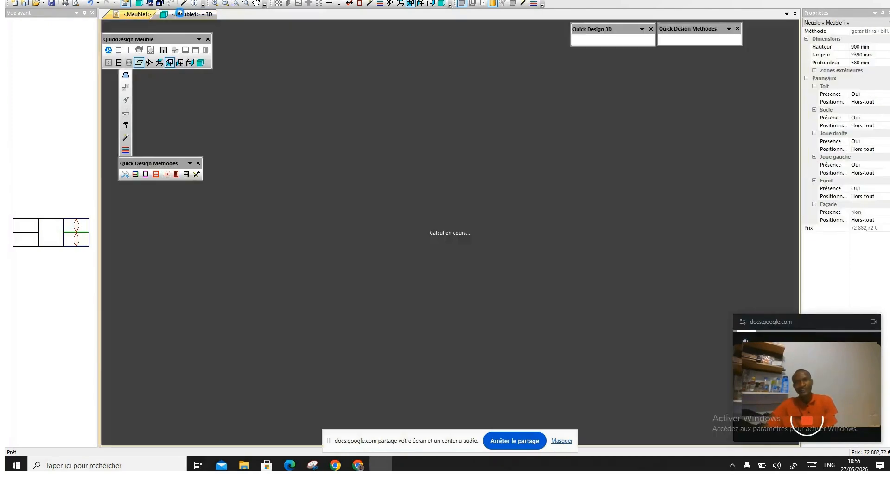
pyautogui.moveTo(423, 260); pyautogui.dragTo(425, 229)
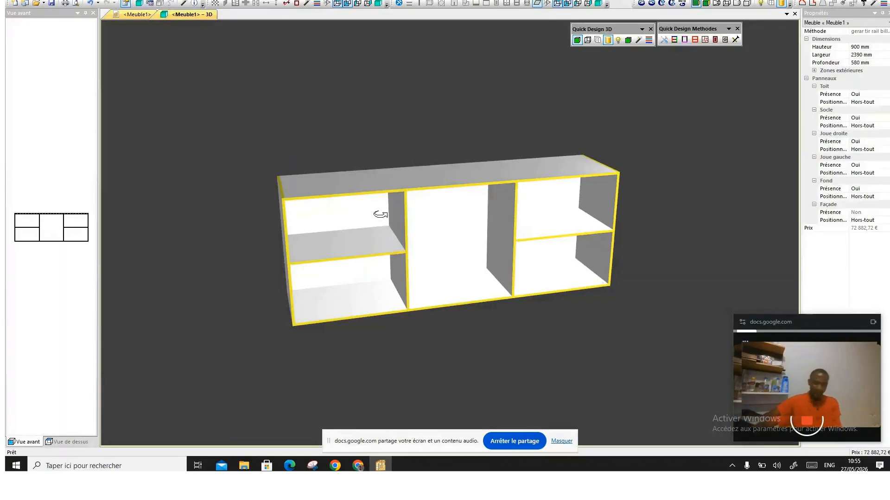
pyautogui.click(129, 14)
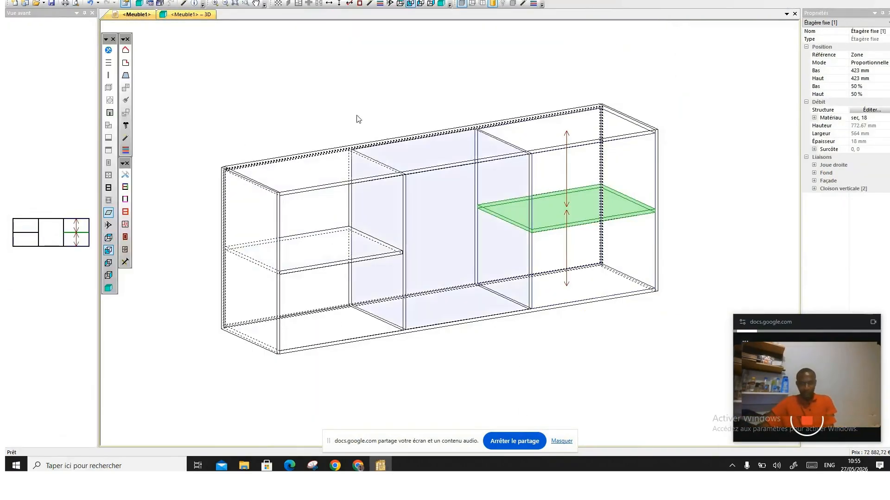
pyautogui.click(345, 255)
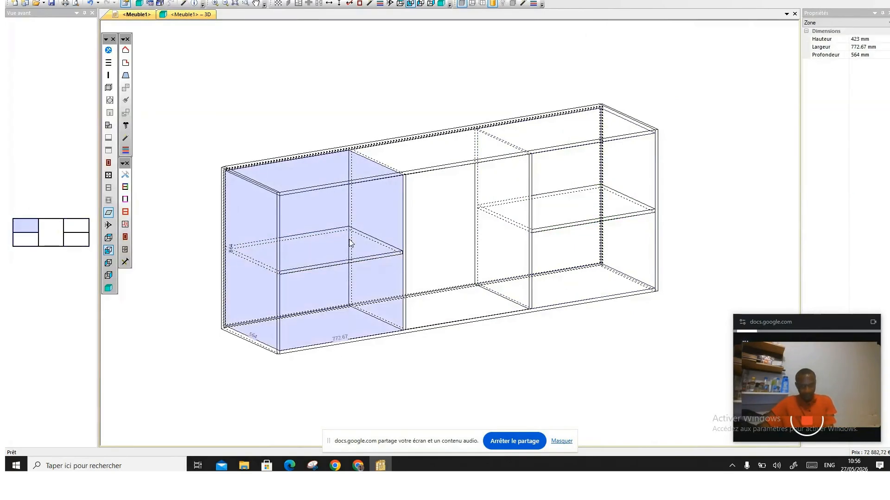
pyautogui.rightClick(333, 237)
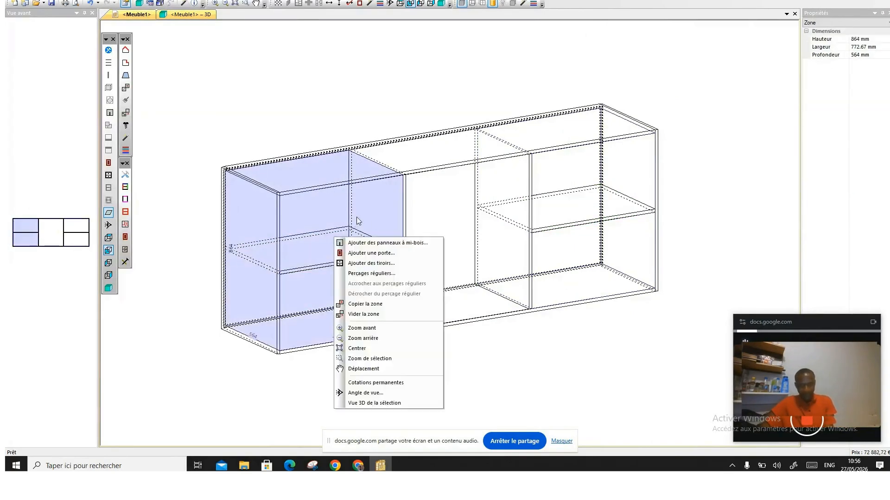
pyautogui.click(379, 253)
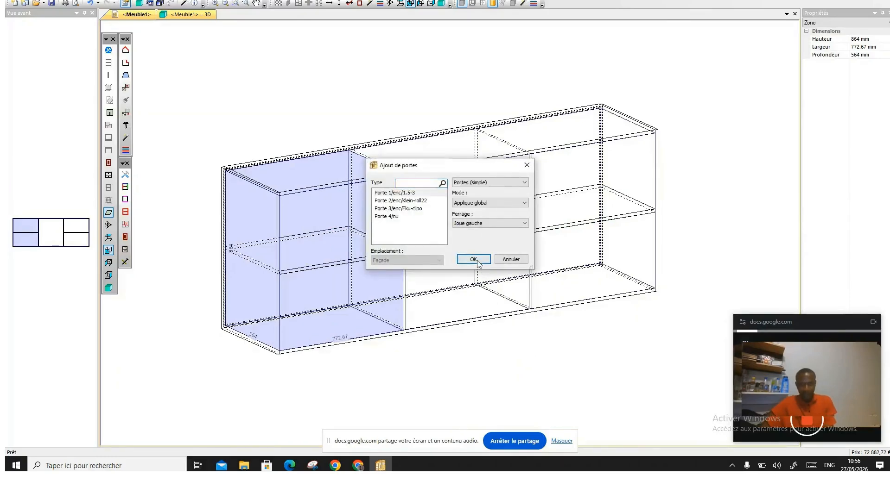
pyautogui.click(473, 259)
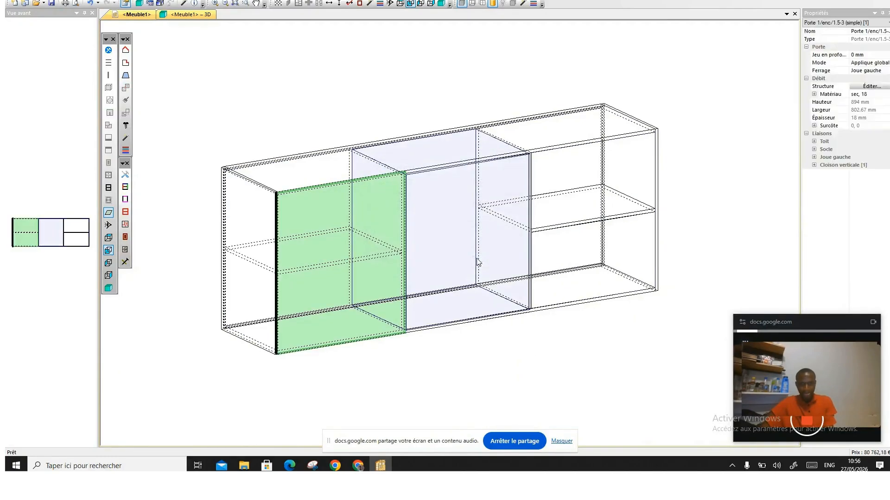
# Step: Add a simple Porte 1/enc/1.5-3 door over the whole right compartment, in Applique global mode, hinged on Joue droite
pyautogui.click(565, 220)
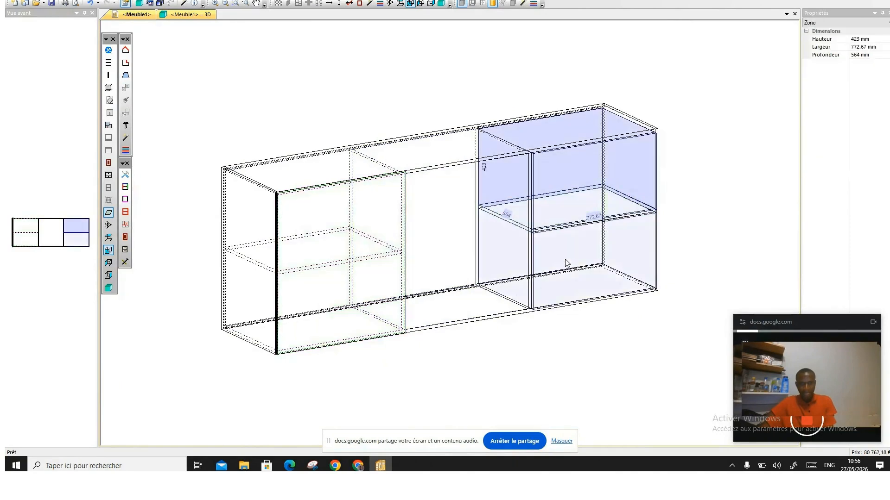
pyautogui.rightClick(567, 201)
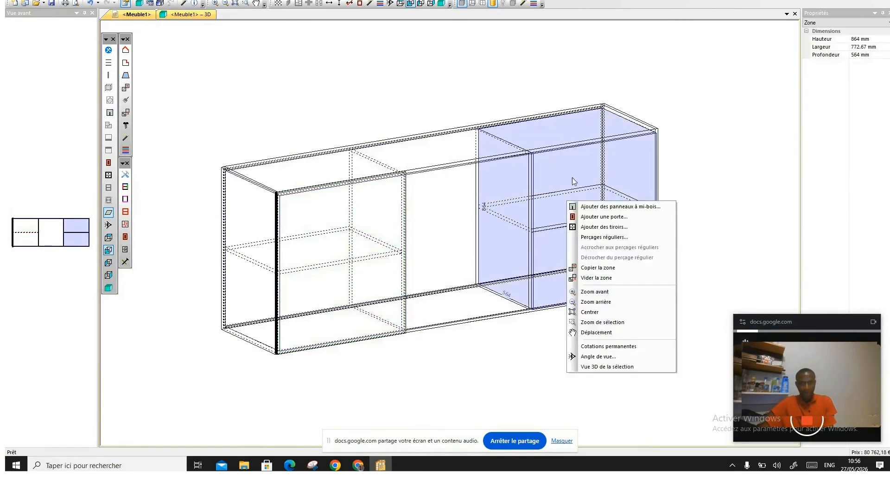
pyautogui.click(604, 218)
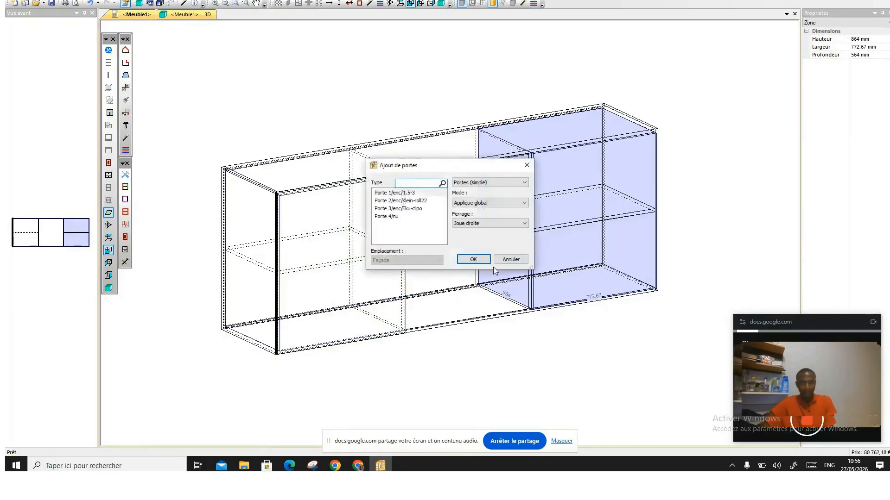
pyautogui.click(473, 259)
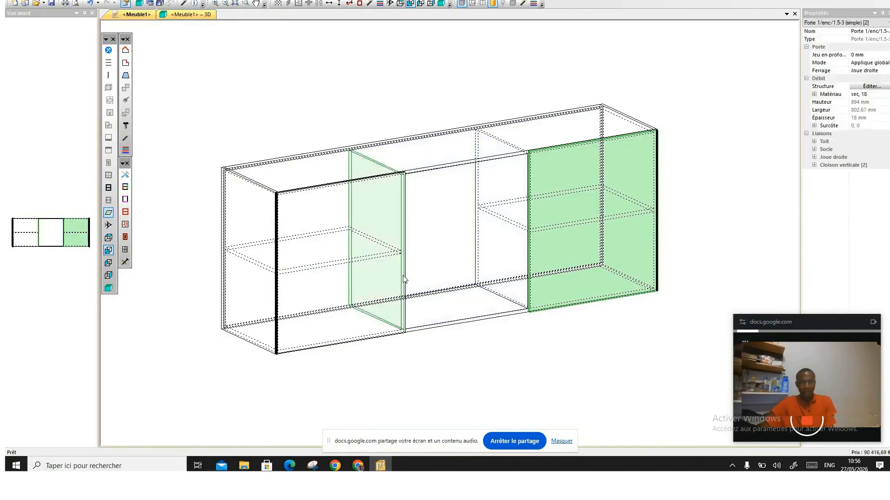
# Step: Add one Étagère fixe shelf to the middle compartment, positioned proportionally at 50 % of its height
pyautogui.click(455, 251)
pyautogui.rightClick(455, 251)
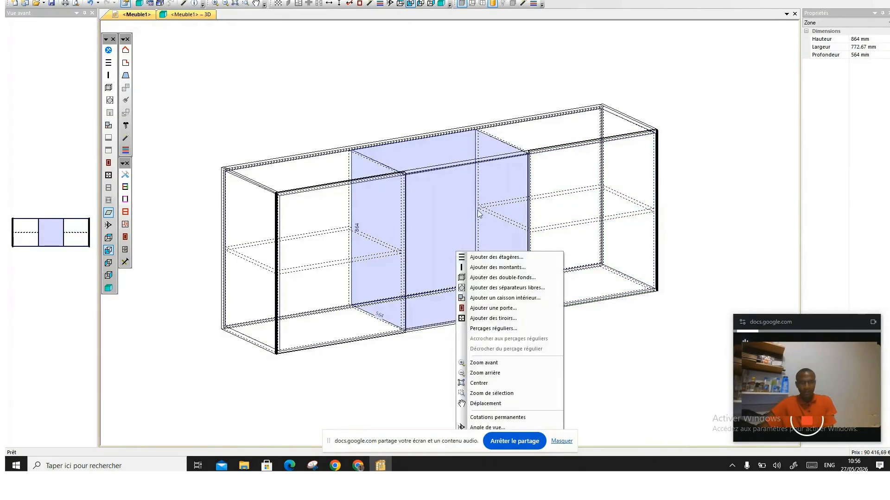
pyautogui.click(485, 256)
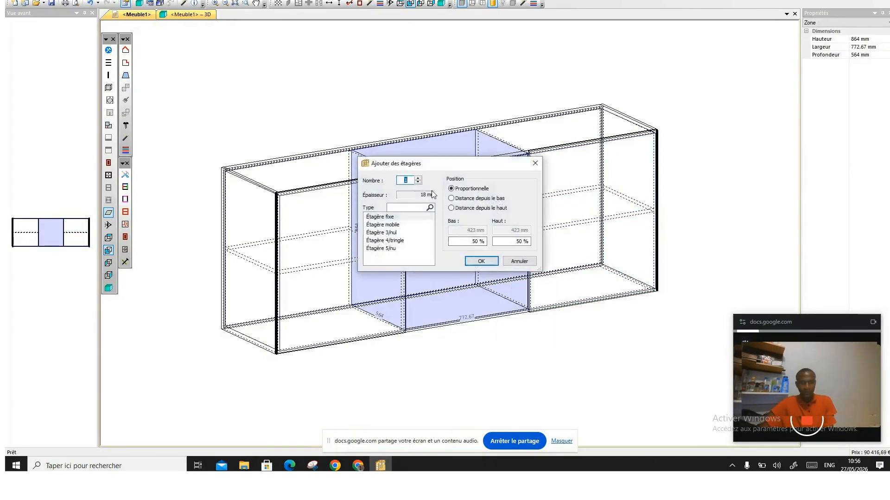
pyautogui.click(415, 224)
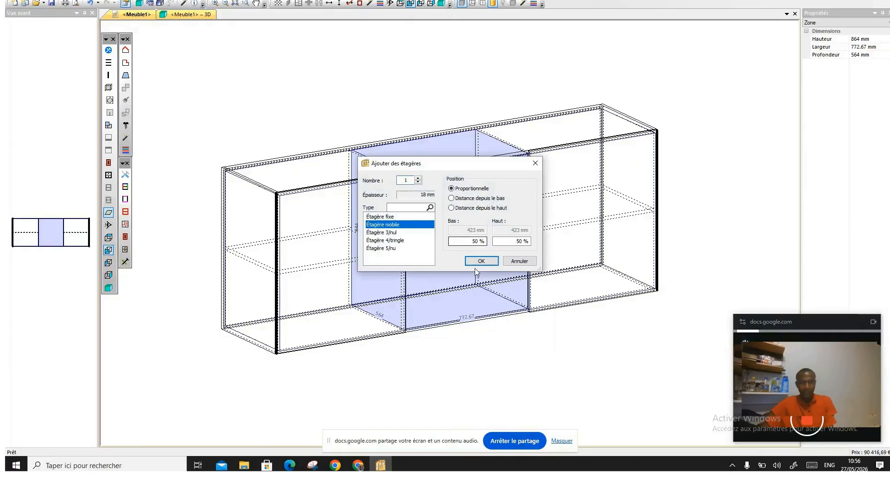
pyautogui.click(391, 217)
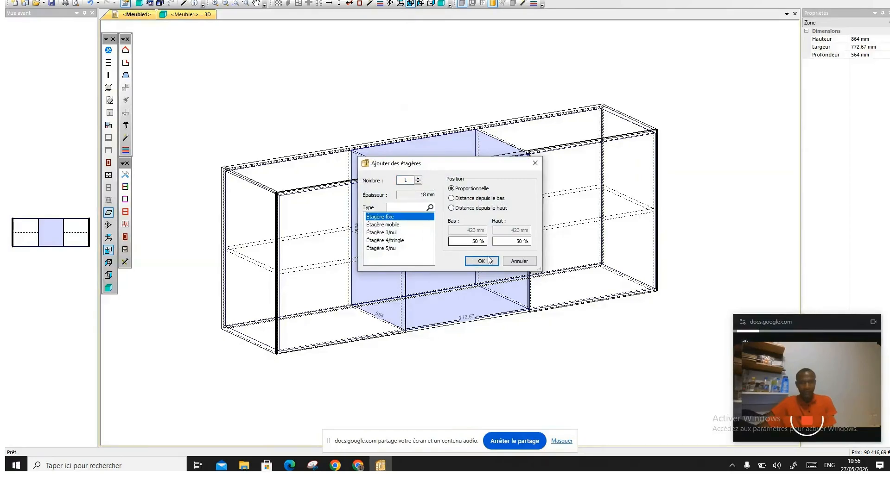
pyautogui.click(481, 260)
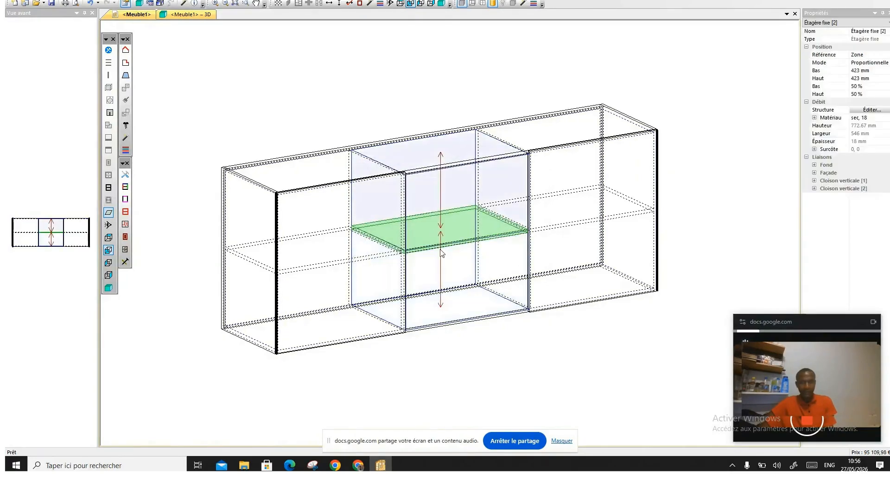
# Step: Add one Tiroir 1/400 drawer in Applique global mode to the lower middle compartment and check it in 3D
pyautogui.click(448, 285)
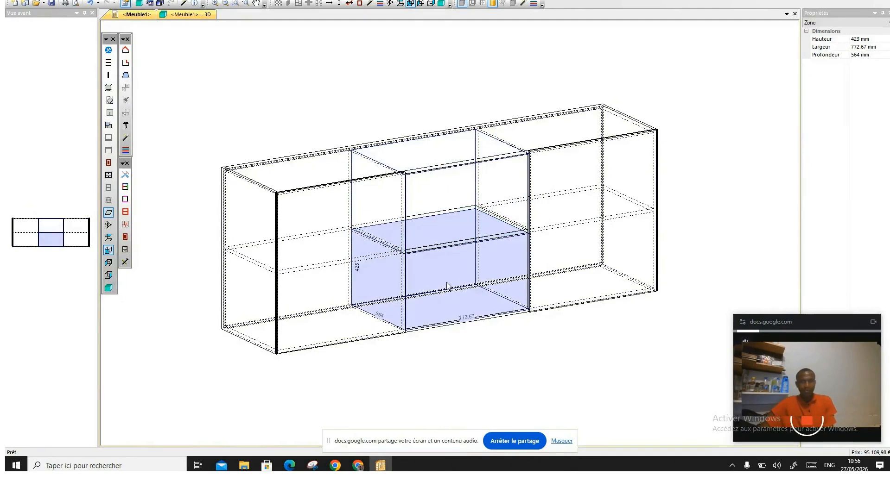
pyautogui.rightClick(448, 285)
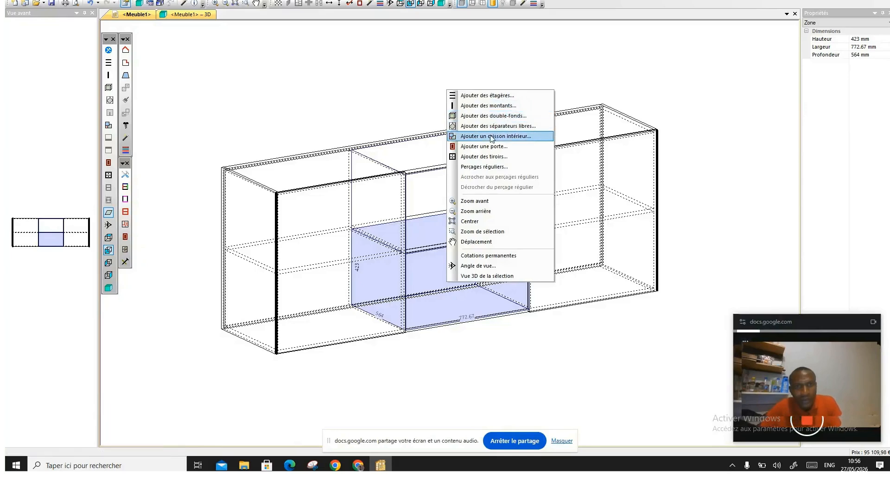
pyautogui.click(484, 157)
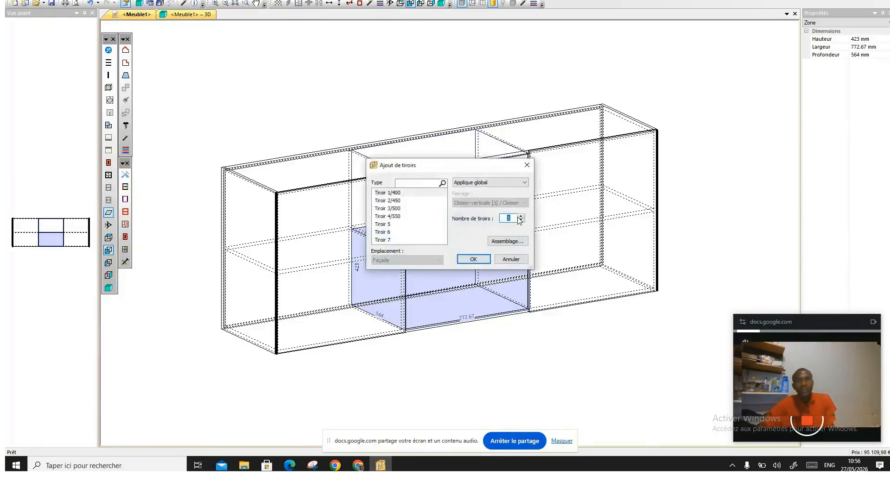
pyautogui.click(469, 260)
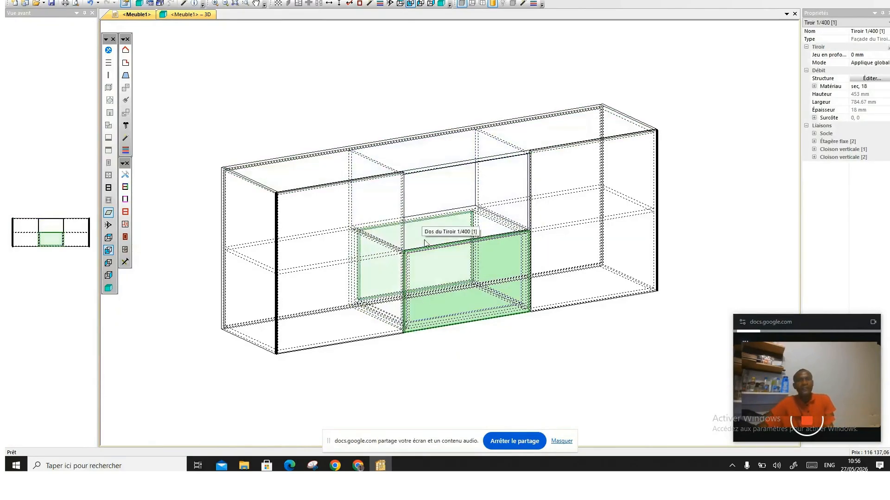
pyautogui.click(435, 210)
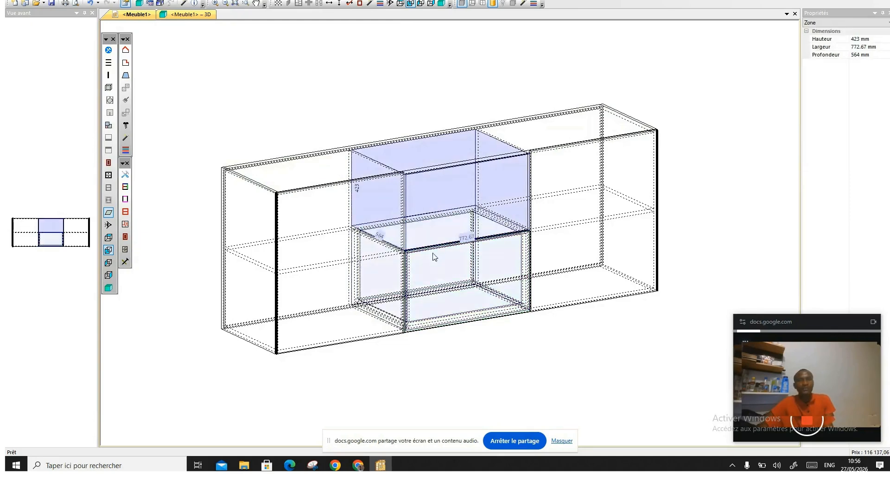
pyautogui.click(180, 14)
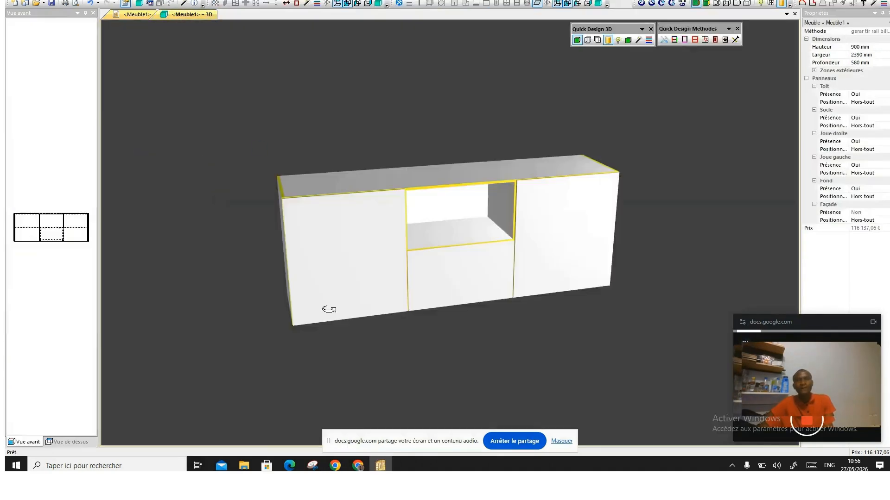
pyautogui.moveTo(428, 271); pyautogui.dragTo(383, 296, button='middle')
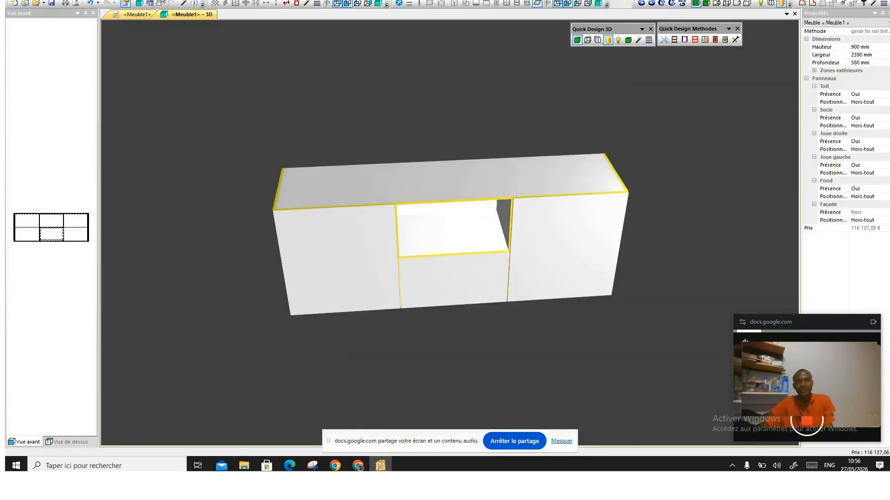
pyautogui.click(152, 14)
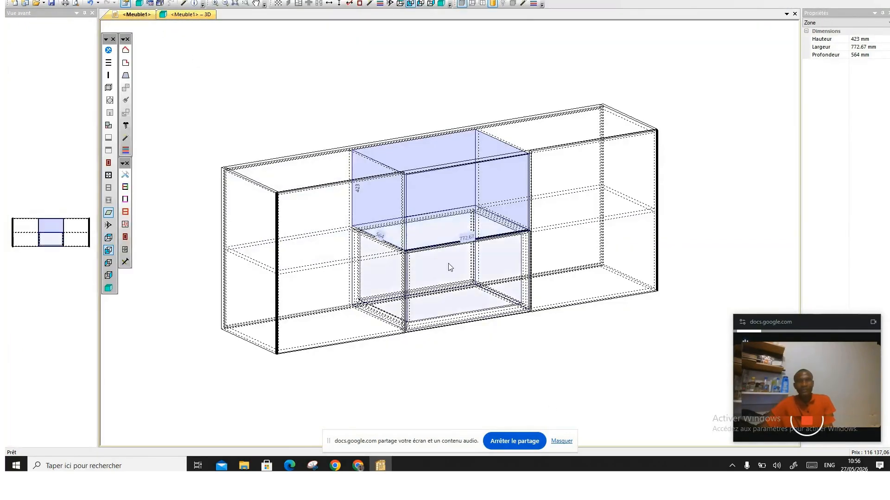
# Step: Set the material of the fixed shelf above the drawer to noir brillant, 18
pyautogui.click(416, 249)
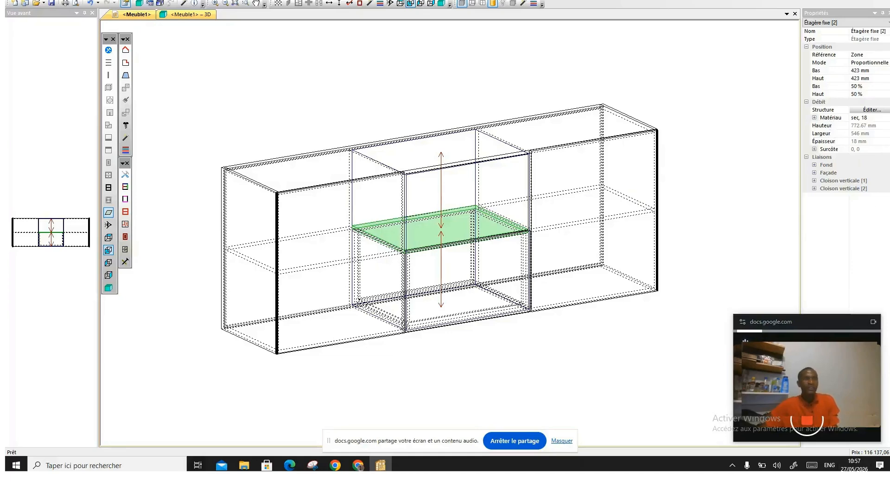
pyautogui.click(871, 105)
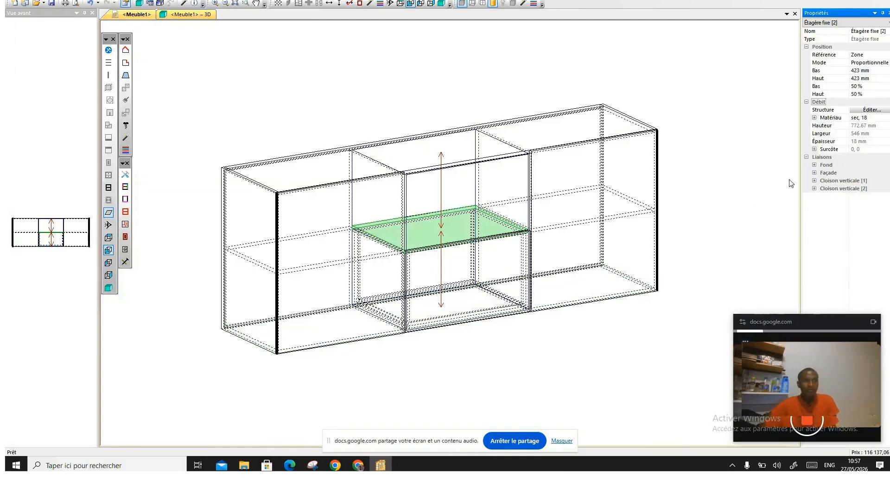
pyautogui.click(860, 119)
pyautogui.click(860, 118)
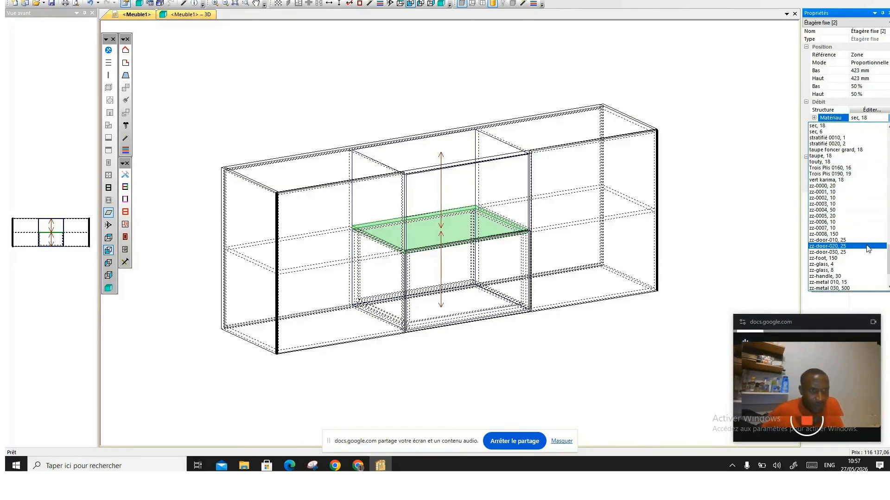
pyautogui.scroll(-1, 868, 249)
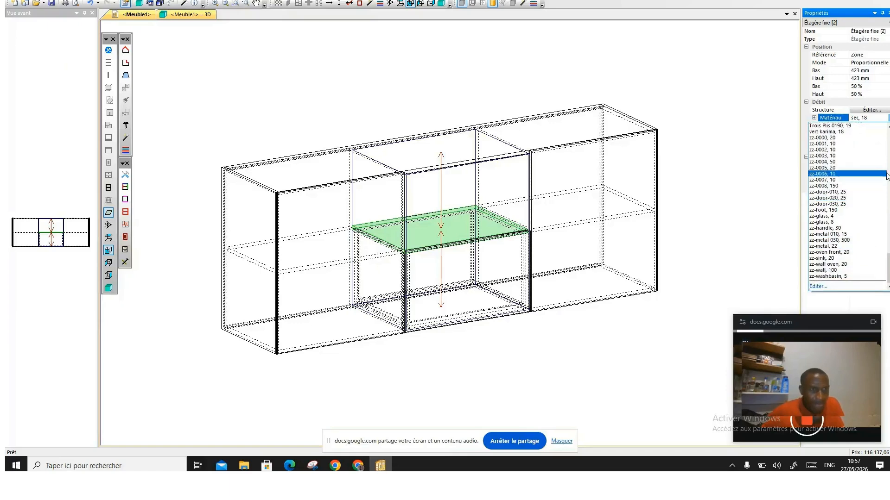
pyautogui.scroll(6, 887, 173)
pyautogui.scroll(4, 888, 173)
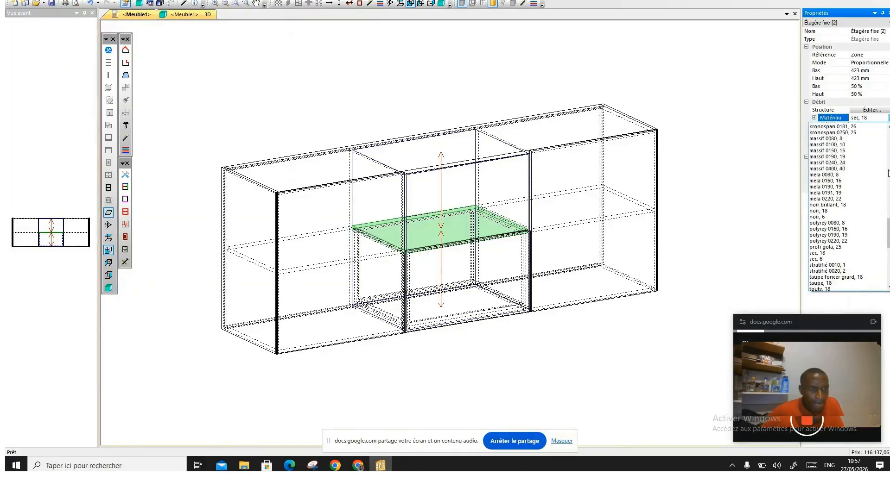
pyautogui.scroll(-3, 888, 173)
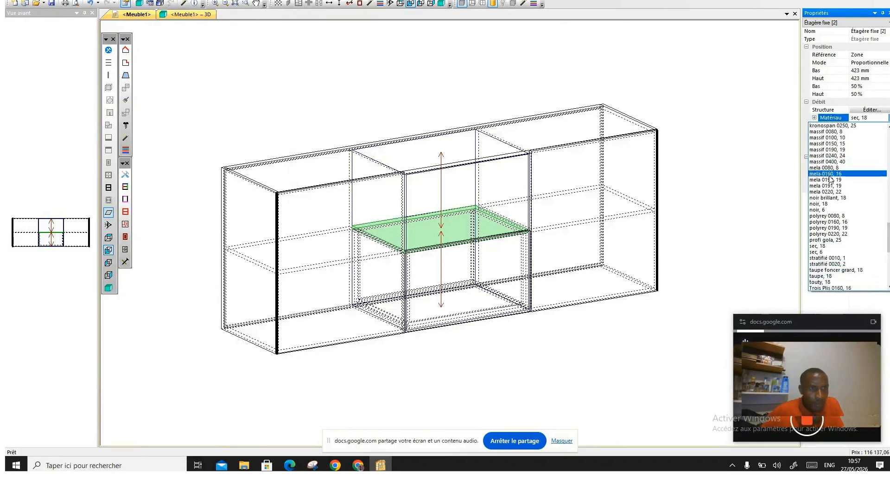
pyautogui.click(820, 198)
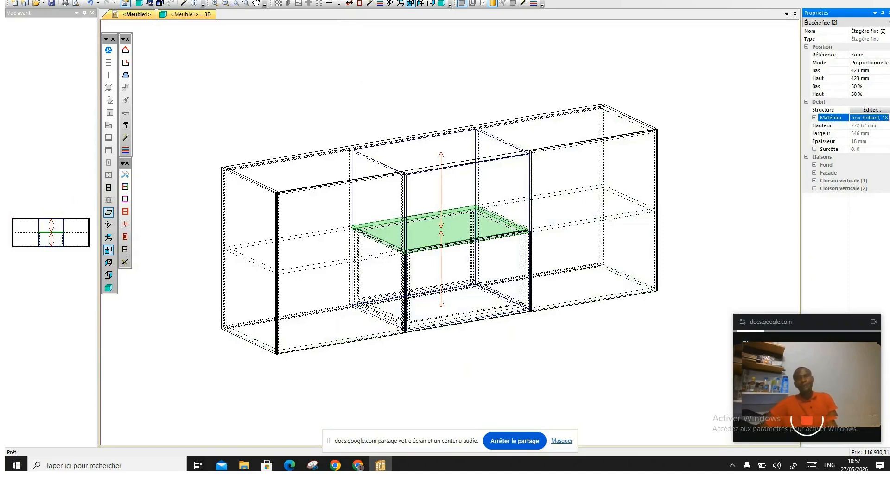
# Step: Set the material of the drawer's inner front panel (Contre façade) to noir brillant, 18
pyautogui.click(410, 273)
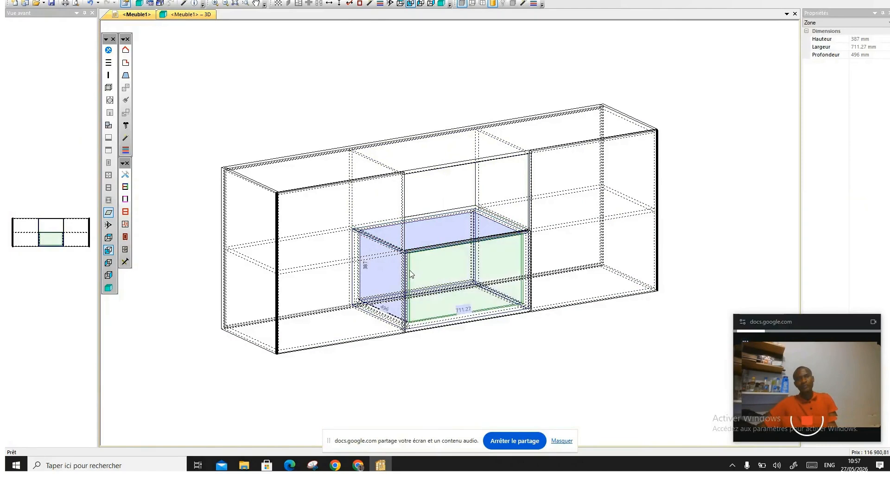
pyautogui.click(411, 274)
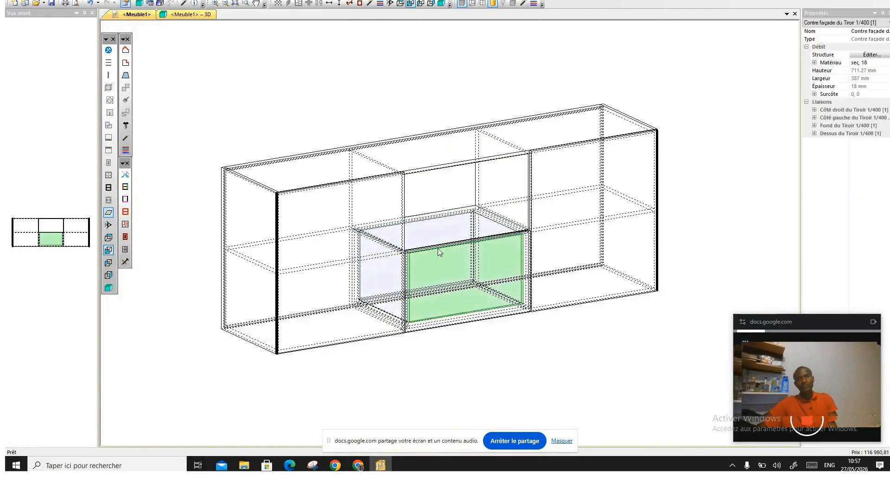
pyautogui.click(859, 65)
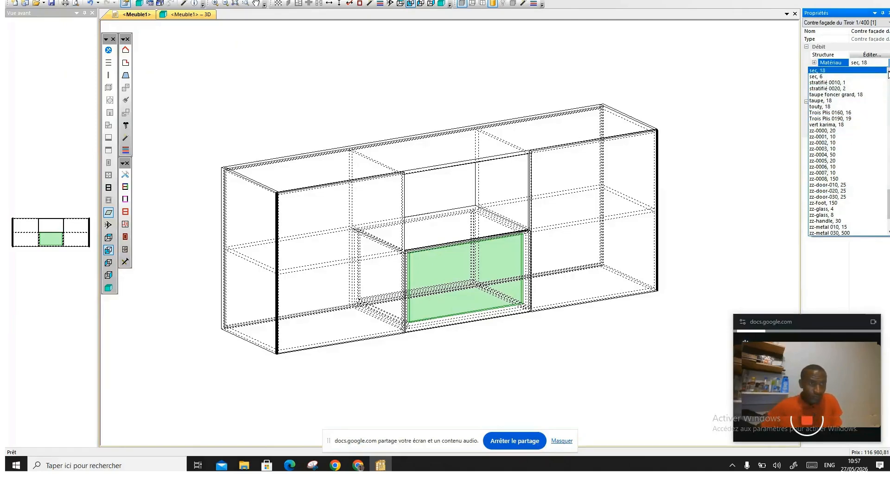
pyautogui.scroll(8, 887, 75)
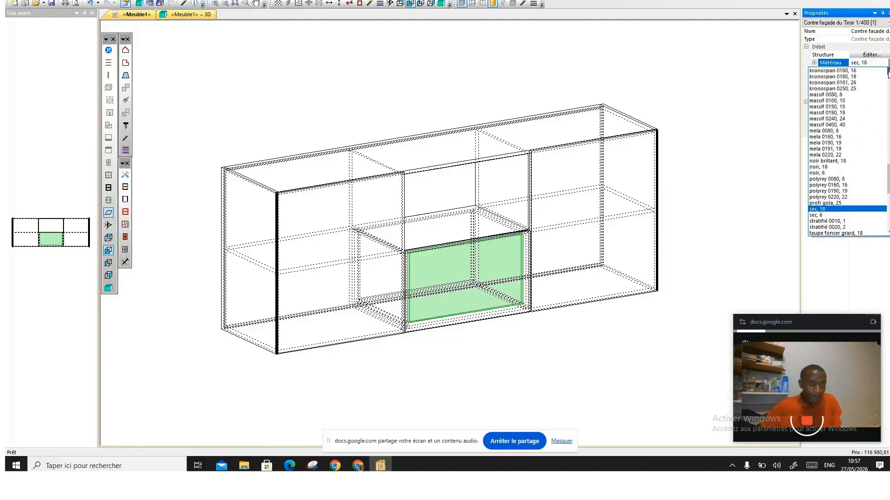
pyautogui.scroll(2, 888, 74)
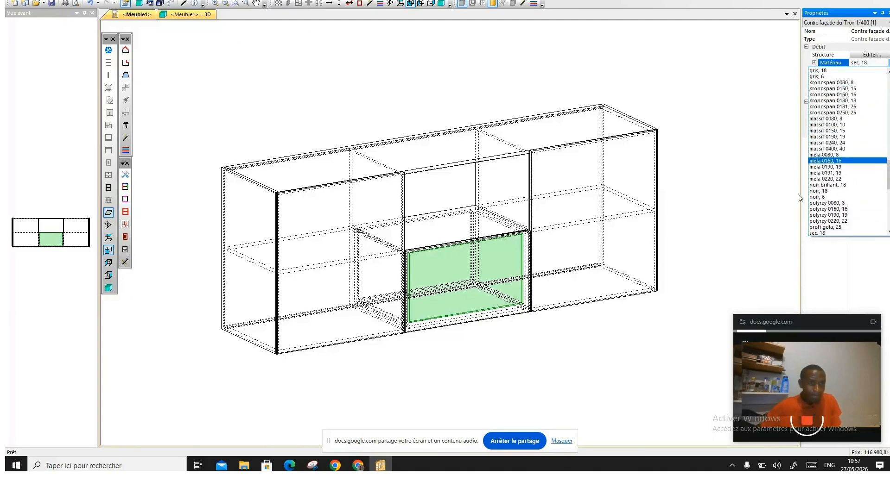
pyautogui.click(827, 185)
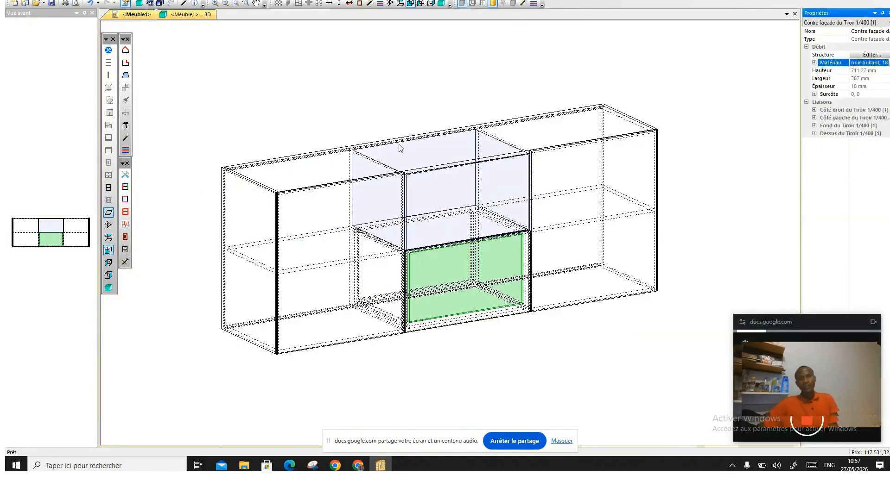
# Step: Check the materials in 3D and set the outer front of the Tiroir 1/400 drawer to noir brillant, 18
pyautogui.click(192, 16)
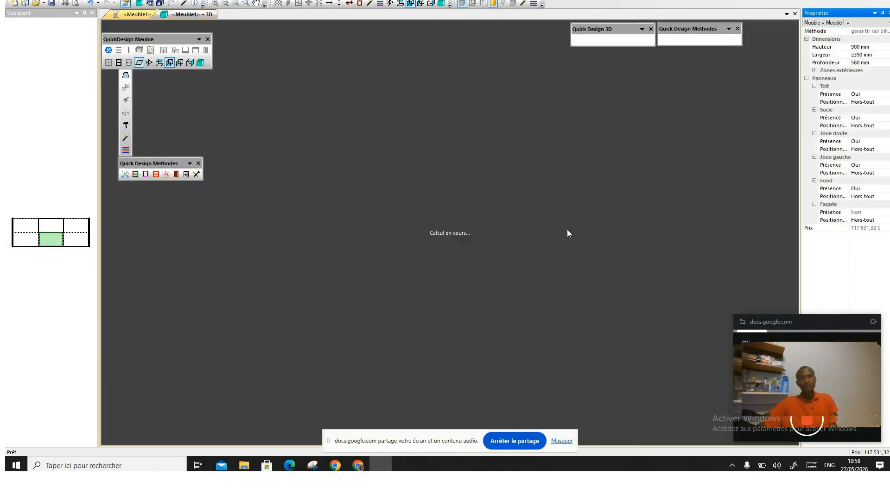
pyautogui.moveTo(462, 255); pyautogui.dragTo(641, 269)
pyautogui.scroll(3, 473, 276)
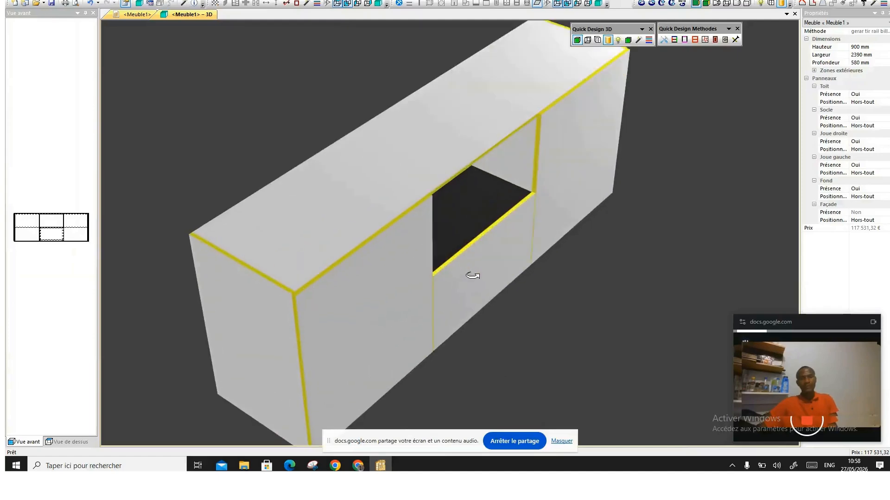
pyautogui.moveTo(473, 276); pyautogui.dragTo(346, 271)
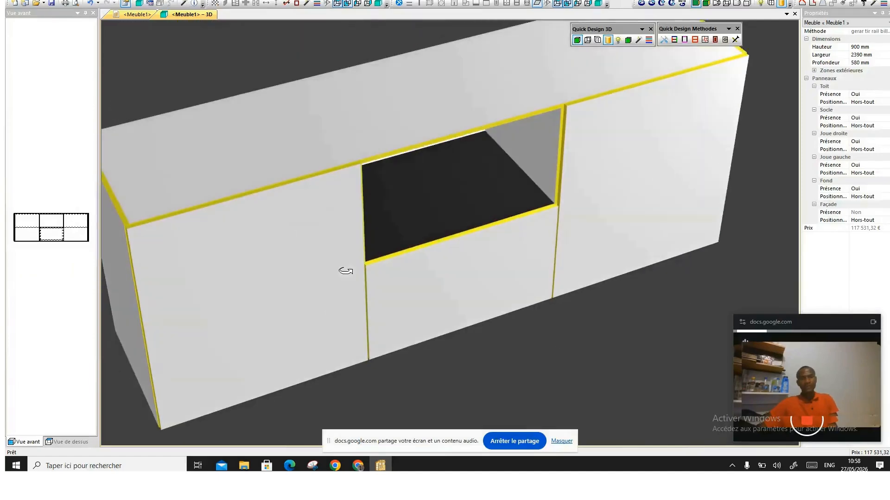
pyautogui.click(142, 13)
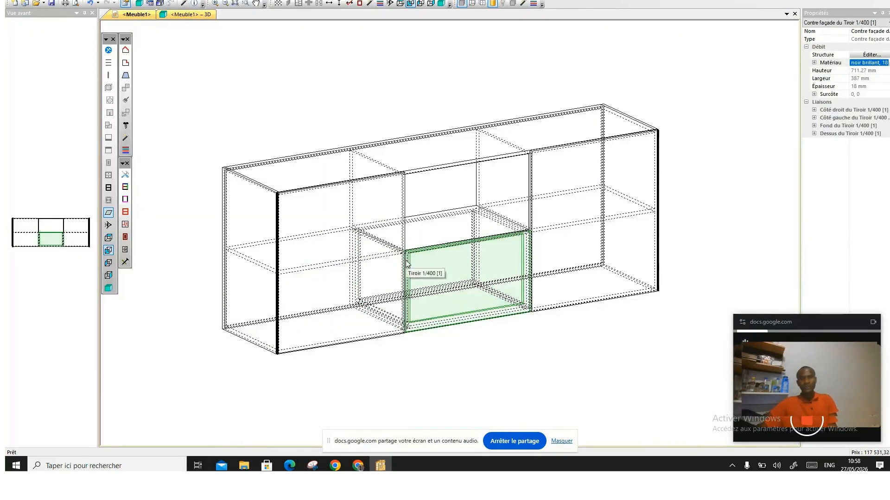
pyautogui.click(407, 263)
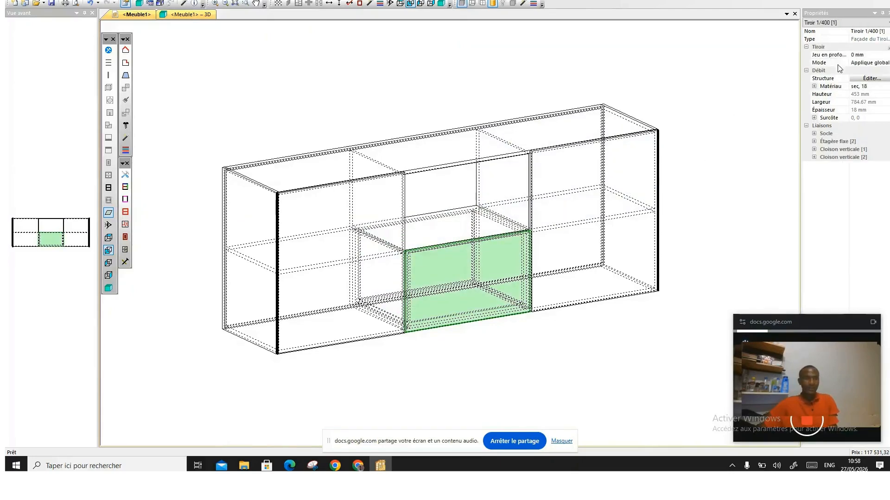
pyautogui.click(854, 88)
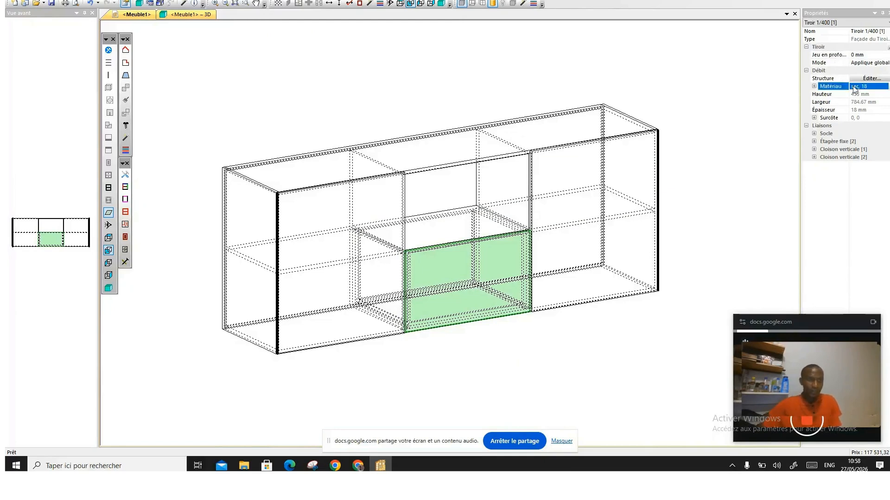
pyautogui.click(854, 88)
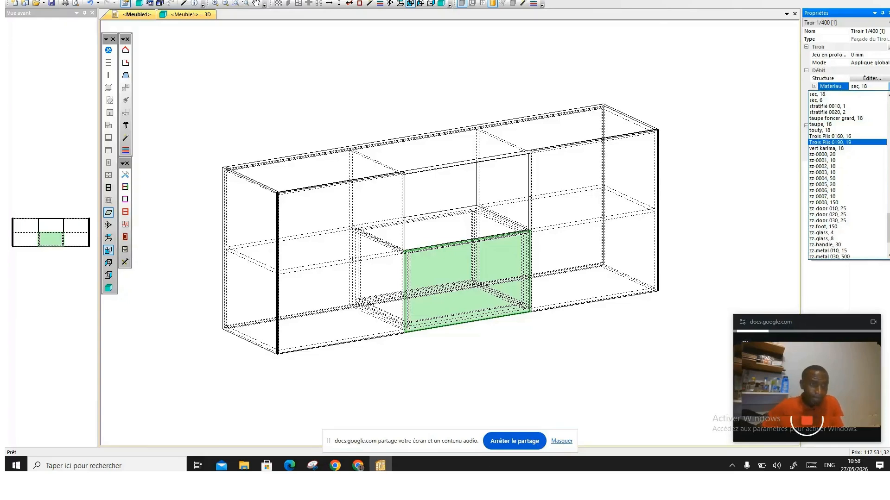
pyautogui.scroll(9, 847, 176)
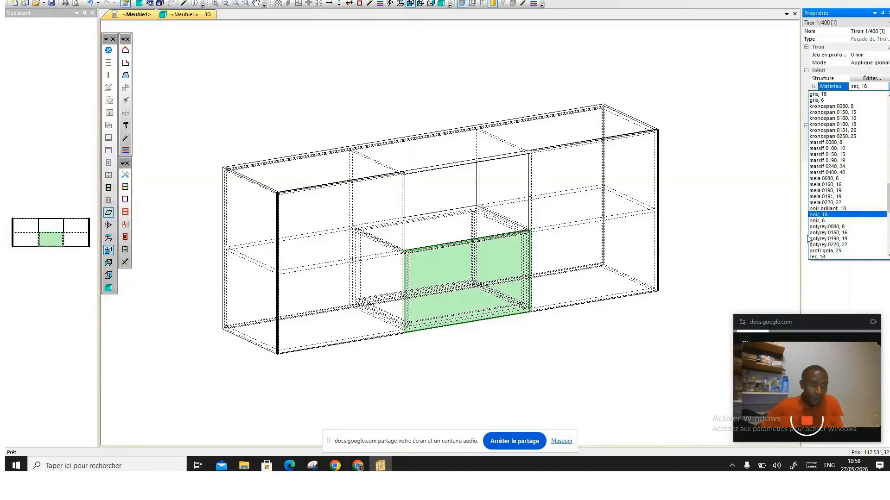
pyautogui.click(834, 209)
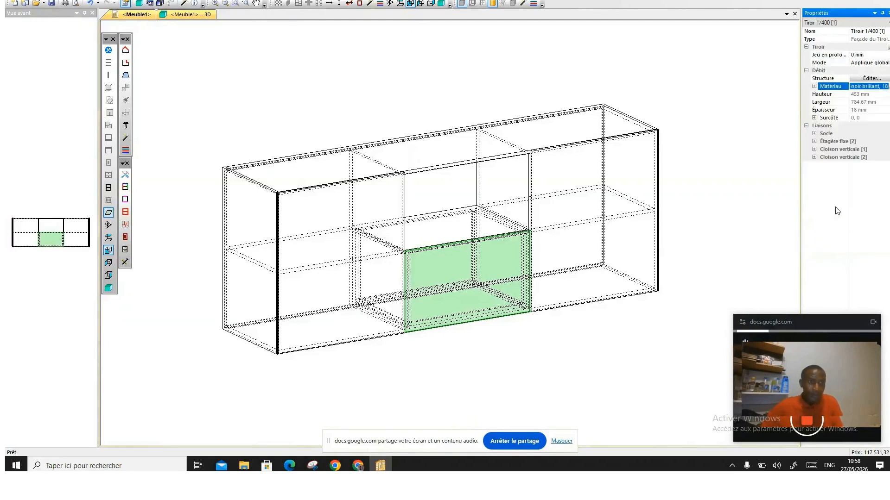
# Step: Examine the closed cabinet in 3D from the front, above and side, checking the black drawer front and middle shelf
pyautogui.click(200, 17)
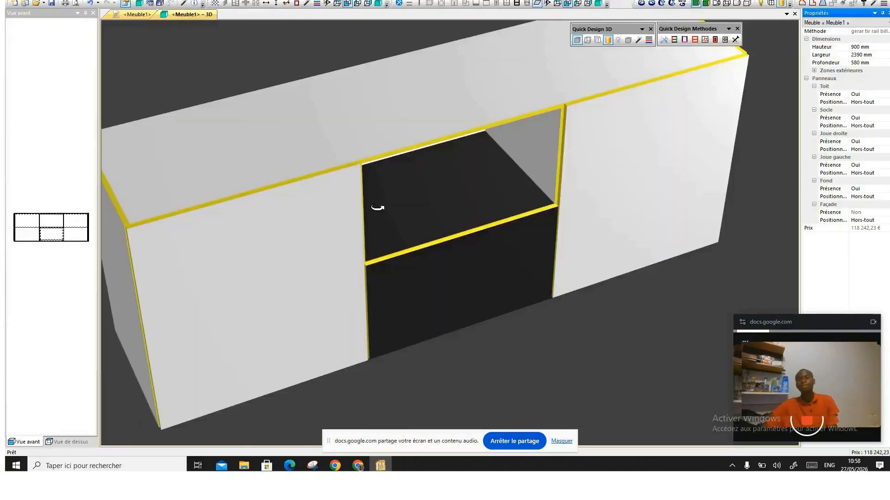
pyautogui.moveTo(415, 242); pyautogui.dragTo(396, 137)
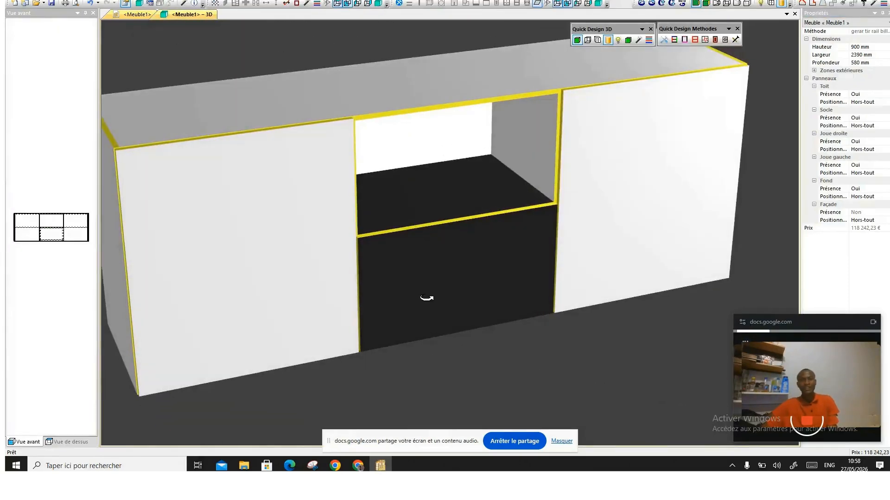
pyautogui.scroll(3, 376, 261)
pyautogui.scroll(-5, 407, 216)
pyautogui.moveTo(452, 208); pyautogui.dragTo(572, 141)
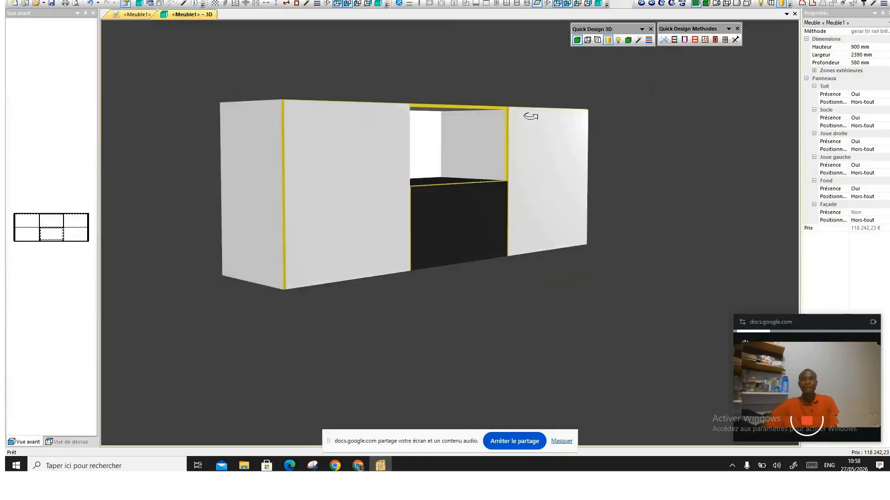
pyautogui.moveTo(531, 116); pyautogui.dragTo(470, 107)
pyautogui.moveTo(457, 85); pyautogui.dragTo(793, 75)
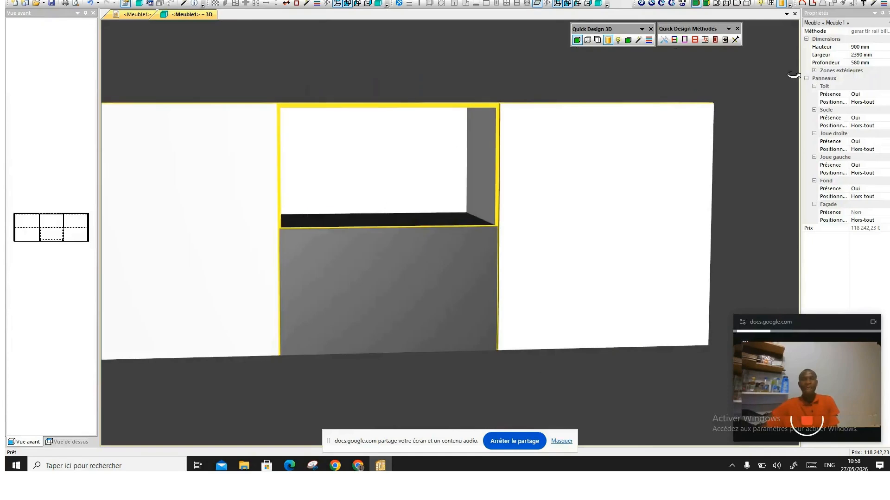
# Step: Show the doors and drawer open in 3D, examine the interior from below and above, and return to the wireframe model
pyautogui.click(598, 41)
pyautogui.moveTo(196, 273); pyautogui.dragTo(366, 204)
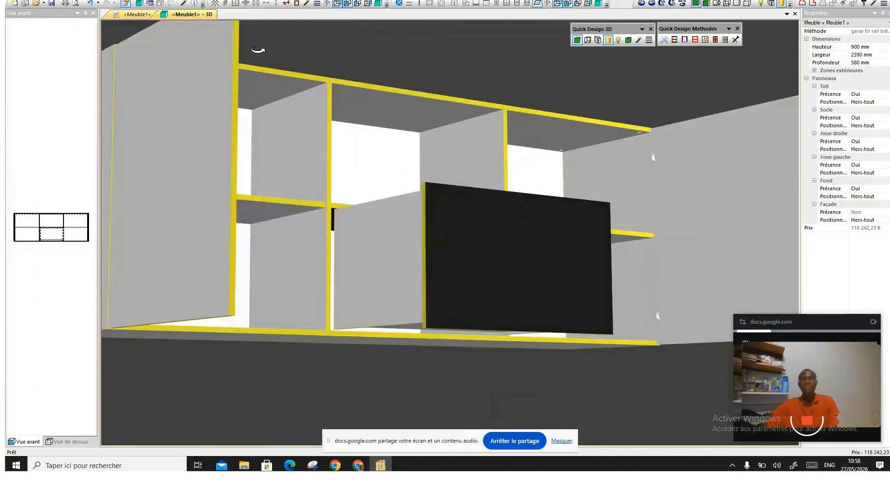
pyautogui.moveTo(258, 50); pyautogui.dragTo(330, 143)
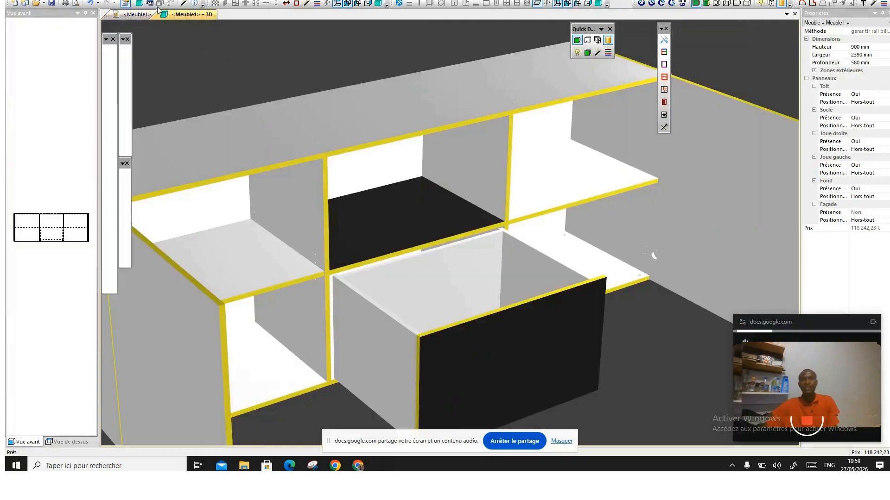
pyautogui.click(136, 14)
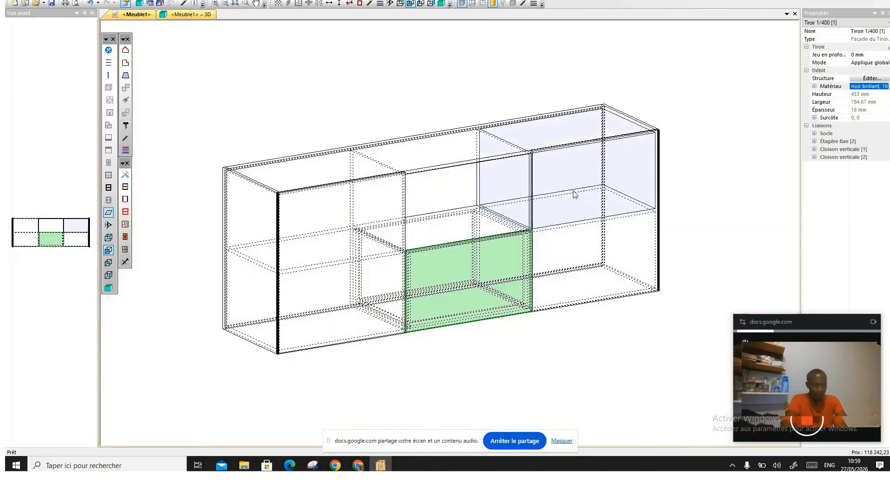
pyautogui.scroll(1, 562, 167)
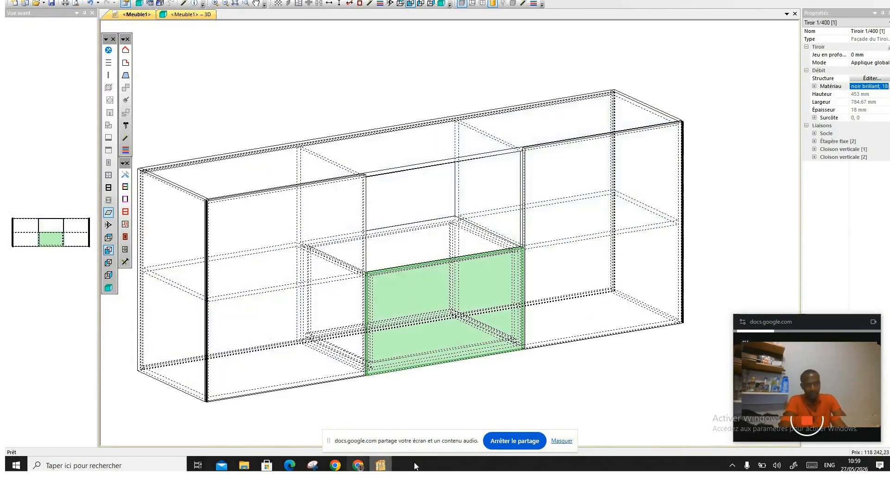